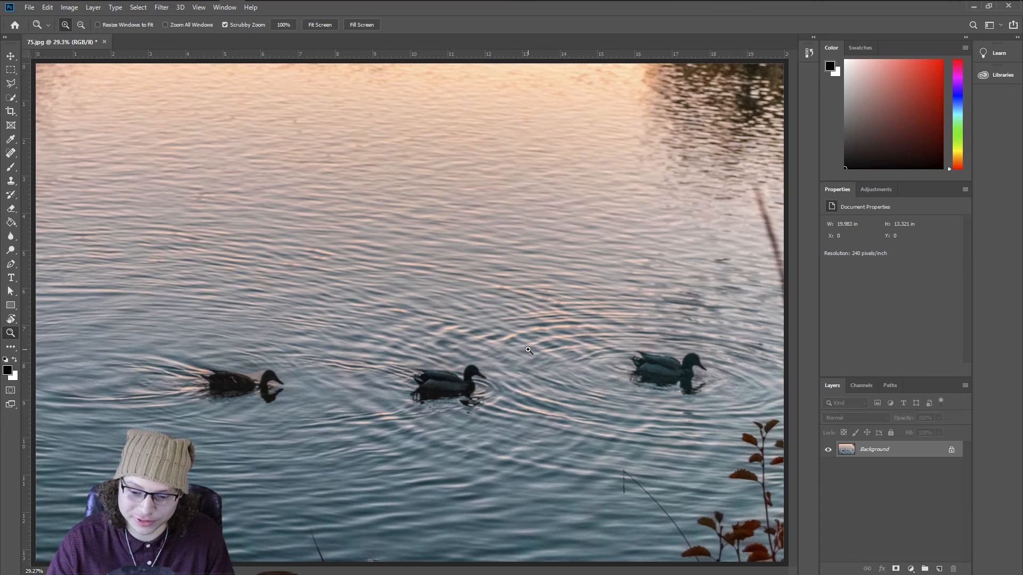
Step: Select the left duck's head and its reflection with the Quick Selection tool
{"action": "left_click_drag", "start_coordinate": [241, 386], "coordinate": [520, 305]}
{"action": "key", "text": "space"}
{"action": "key", "text": "space"}
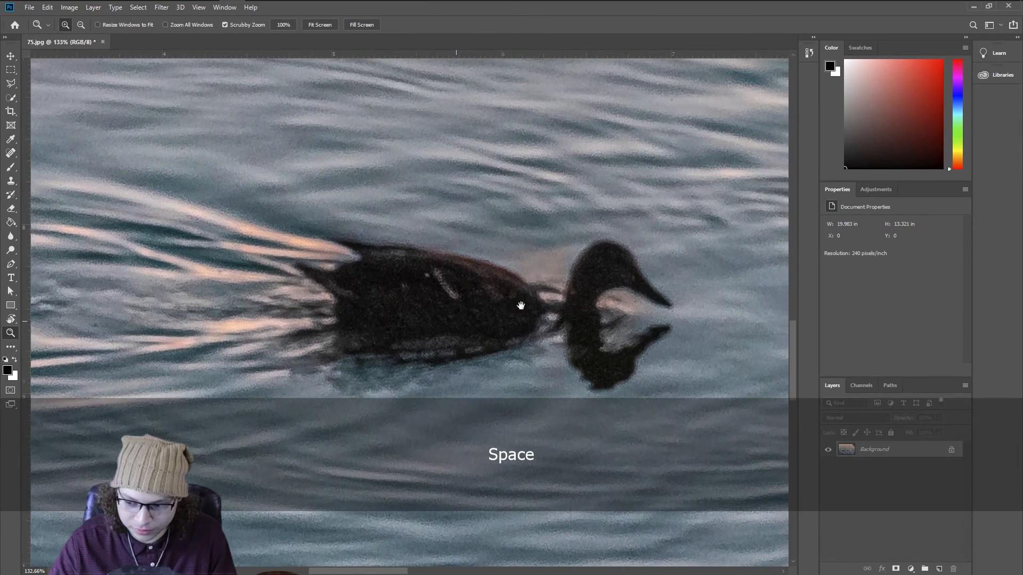
{"action": "right_click", "coordinate": [531, 301]}
{"action": "left_click", "coordinate": [549, 308]}
{"action": "left_click_drag", "start_coordinate": [322, 372], "coordinate": [673, 261]}
{"action": "key", "text": "space"}
{"action": "left_click_drag", "start_coordinate": [298, 304], "coordinate": [503, 260]}
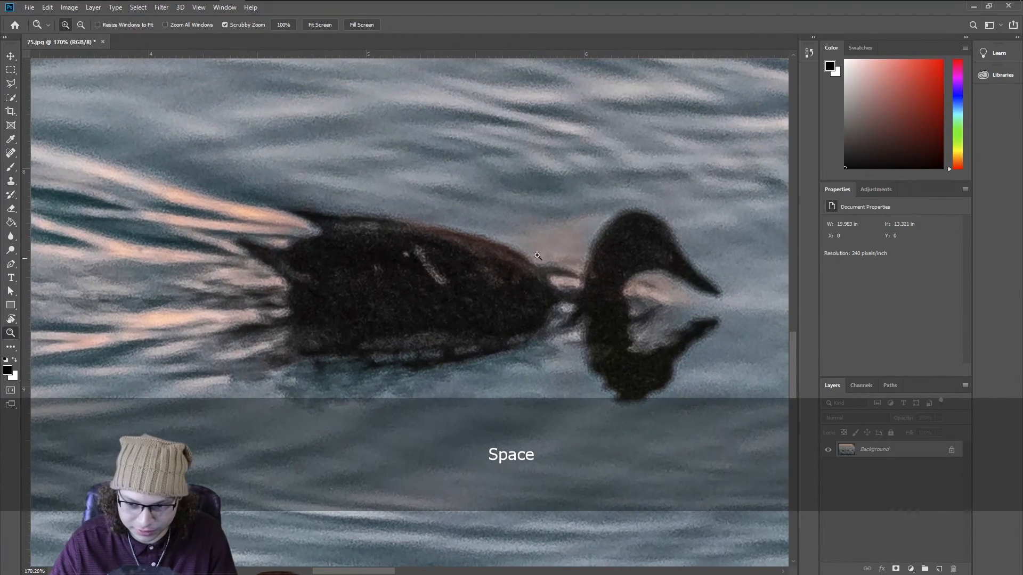
{"action": "key", "text": "w"}
{"action": "mouse_move", "coordinate": [680, 271]}
{"action": "left_mouse_down"}
{"action": "mouse_move", "coordinate": [646, 247]}
{"action": "mouse_move", "coordinate": [604, 270]}
{"action": "left_mouse_up"}
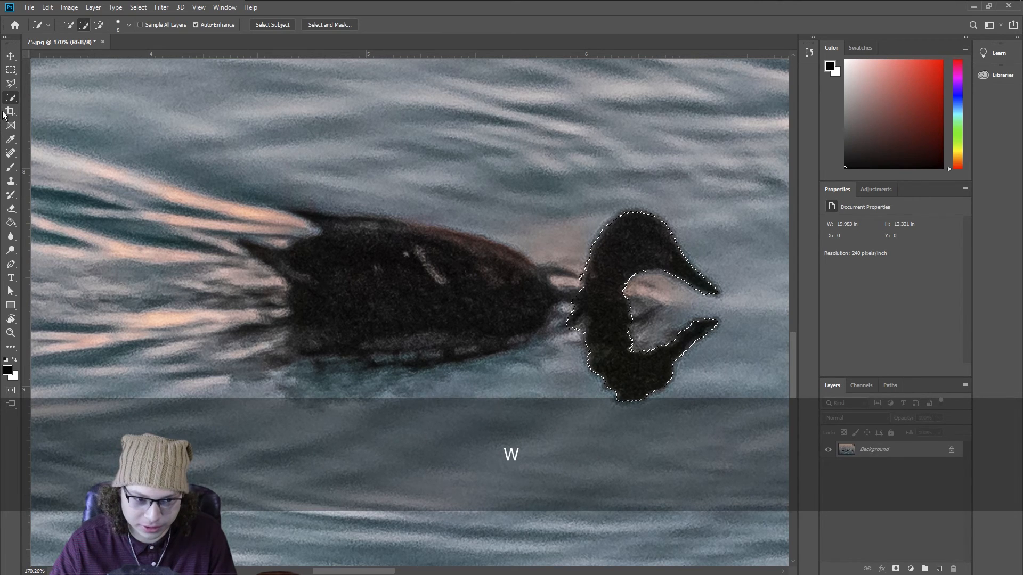
Step: Extend the quick selection to cover the whole left duck and the ripples around it
{"action": "right_click", "coordinate": [11, 97]}
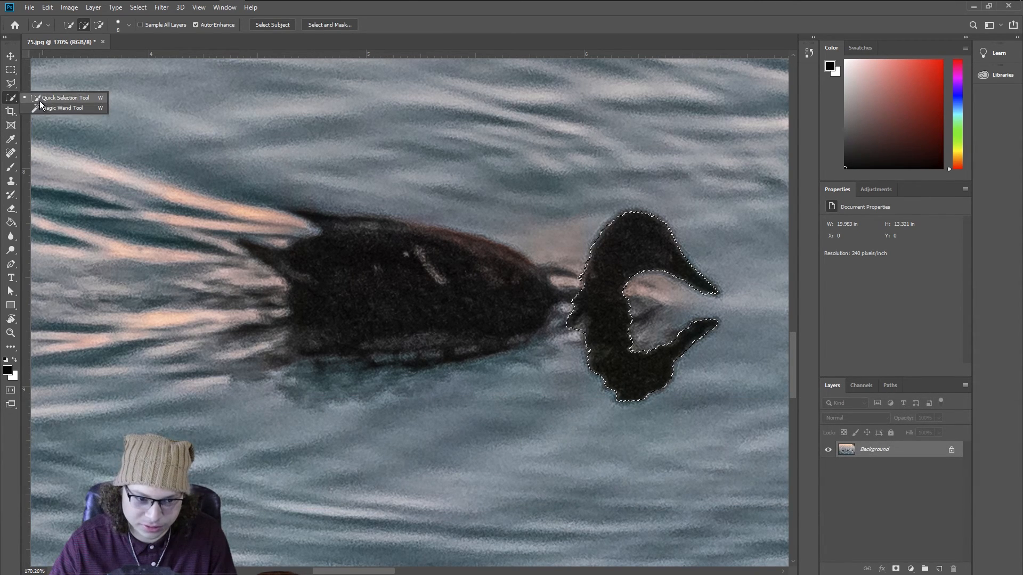
{"action": "left_click", "coordinate": [59, 108]}
{"action": "right_click", "coordinate": [15, 101]}
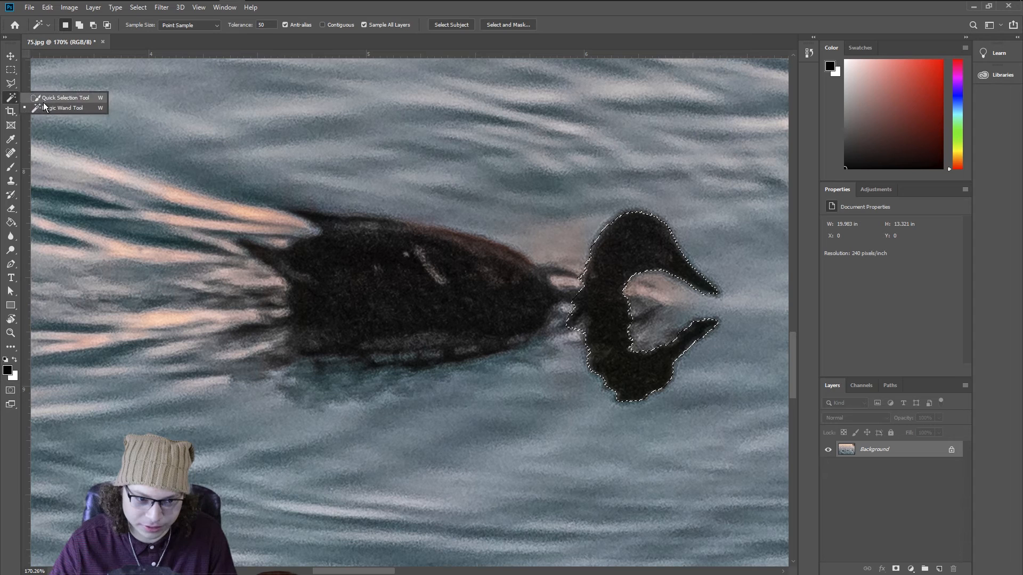
{"action": "left_click", "coordinate": [48, 98]}
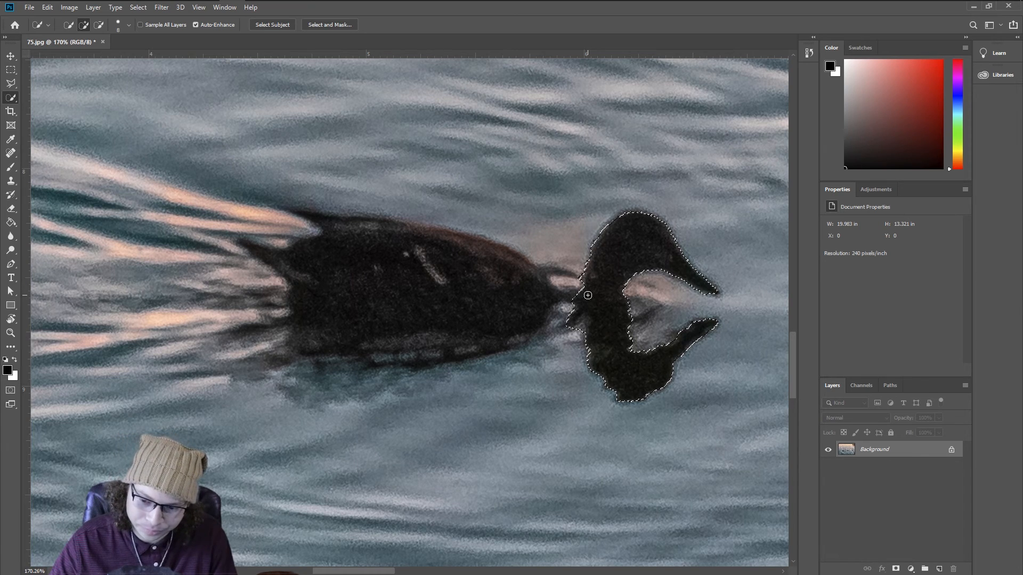
{"action": "left_click_drag", "start_coordinate": [588, 295], "coordinate": [504, 289]}
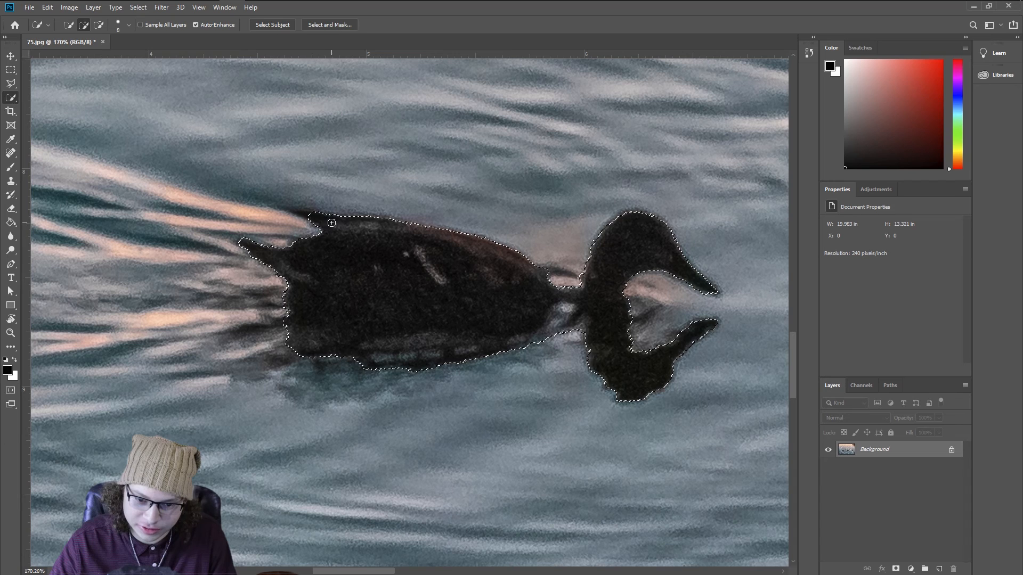
{"action": "left_click_drag", "start_coordinate": [308, 206], "coordinate": [291, 201]}
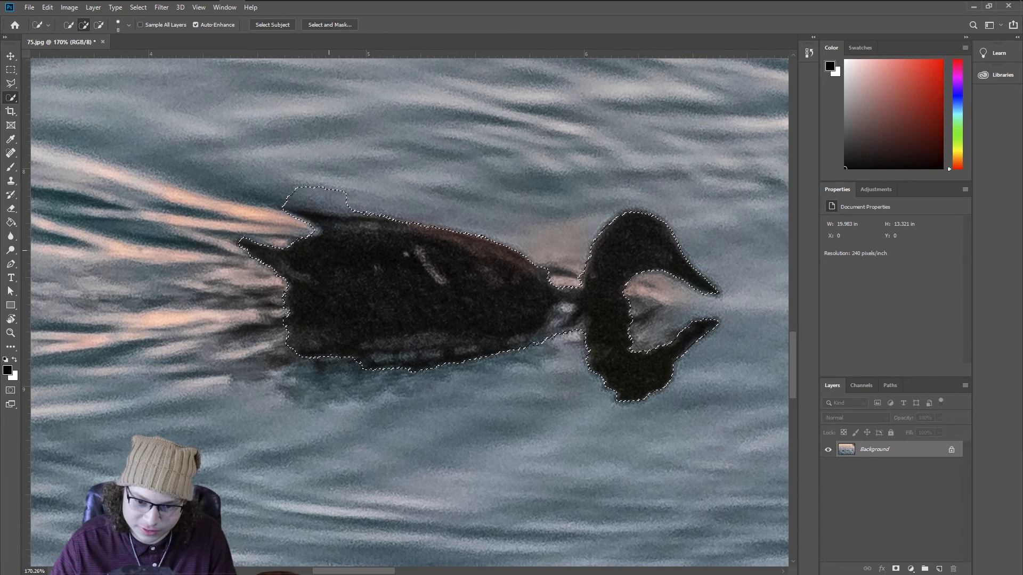
{"action": "left_click_drag", "start_coordinate": [279, 257], "coordinate": [245, 238]}
{"action": "mouse_move", "coordinate": [274, 280]}
{"action": "left_mouse_down"}
{"action": "mouse_move", "coordinate": [292, 319]}
{"action": "mouse_move", "coordinate": [248, 333]}
{"action": "mouse_move", "coordinate": [228, 293]}
{"action": "mouse_move", "coordinate": [215, 306]}
{"action": "mouse_move", "coordinate": [244, 348]}
{"action": "mouse_move", "coordinate": [250, 370]}
{"action": "mouse_move", "coordinate": [237, 376]}
{"action": "mouse_move", "coordinate": [406, 394]}
{"action": "mouse_move", "coordinate": [317, 414]}
{"action": "mouse_move", "coordinate": [431, 396]}
{"action": "mouse_move", "coordinate": [465, 368]}
{"action": "mouse_move", "coordinate": [580, 331]}
{"action": "mouse_move", "coordinate": [594, 385]}
{"action": "mouse_move", "coordinate": [619, 415]}
{"action": "mouse_move", "coordinate": [643, 382]}
{"action": "mouse_move", "coordinate": [594, 281]}
{"action": "mouse_move", "coordinate": [531, 261]}
{"action": "mouse_move", "coordinate": [567, 263]}
{"action": "mouse_move", "coordinate": [661, 302]}
{"action": "mouse_move", "coordinate": [656, 349]}
{"action": "mouse_move", "coordinate": [713, 324]}
{"action": "mouse_move", "coordinate": [716, 290]}
{"action": "left_mouse_up"}
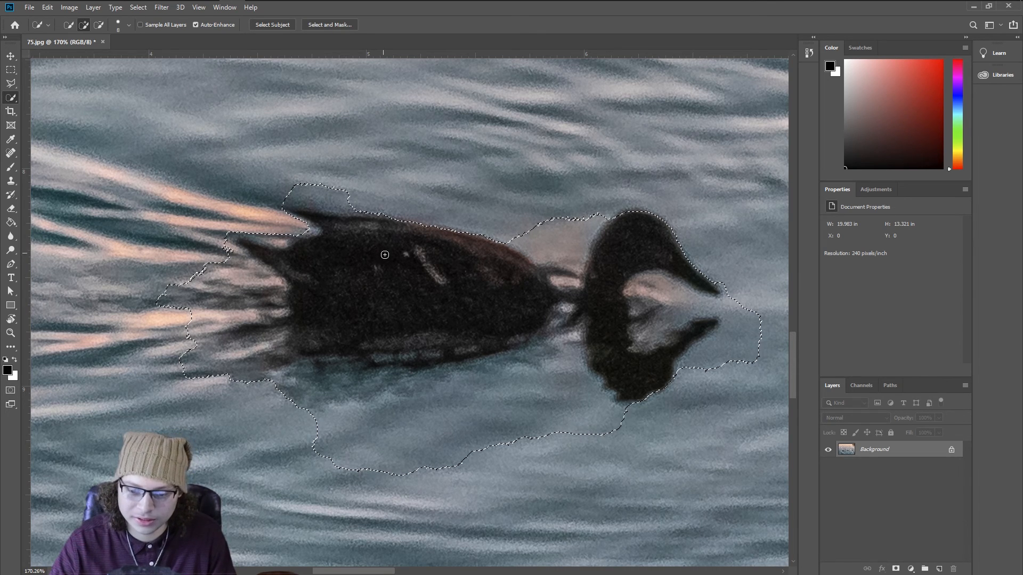
Step: Fill the selection with Content-Aware contents to erase the duck
{"action": "right_click", "coordinate": [438, 278]}
{"action": "left_click", "coordinate": [458, 407]}
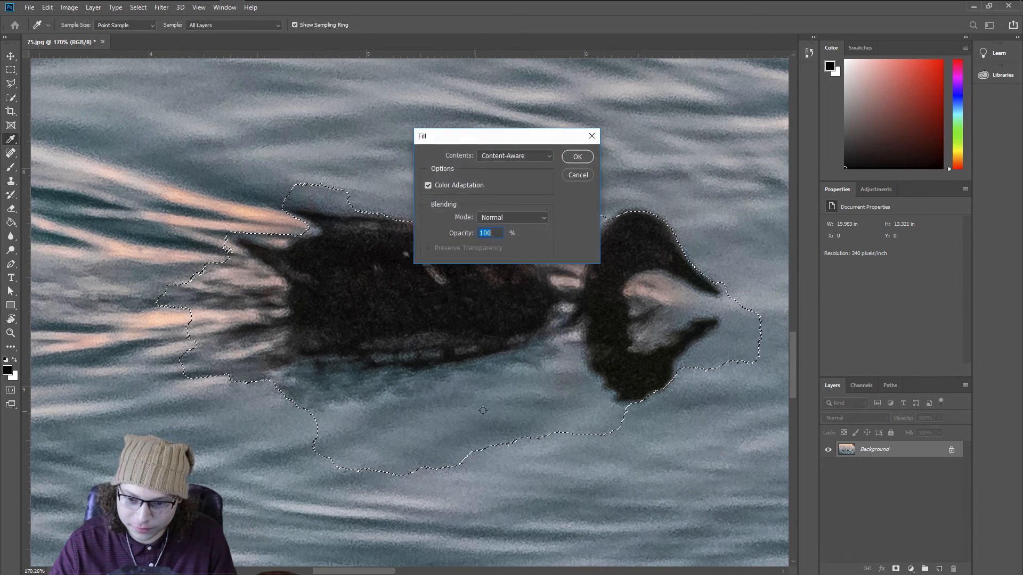
{"action": "left_click", "coordinate": [521, 156]}
{"action": "key", "text": "Down"}
{"action": "key", "text": "Down"}
{"action": "key", "text": "Down"}
{"action": "key", "text": "Down"}
{"action": "key", "text": "Down"}
{"action": "key", "text": "Up"}
{"action": "key", "text": "Return"}
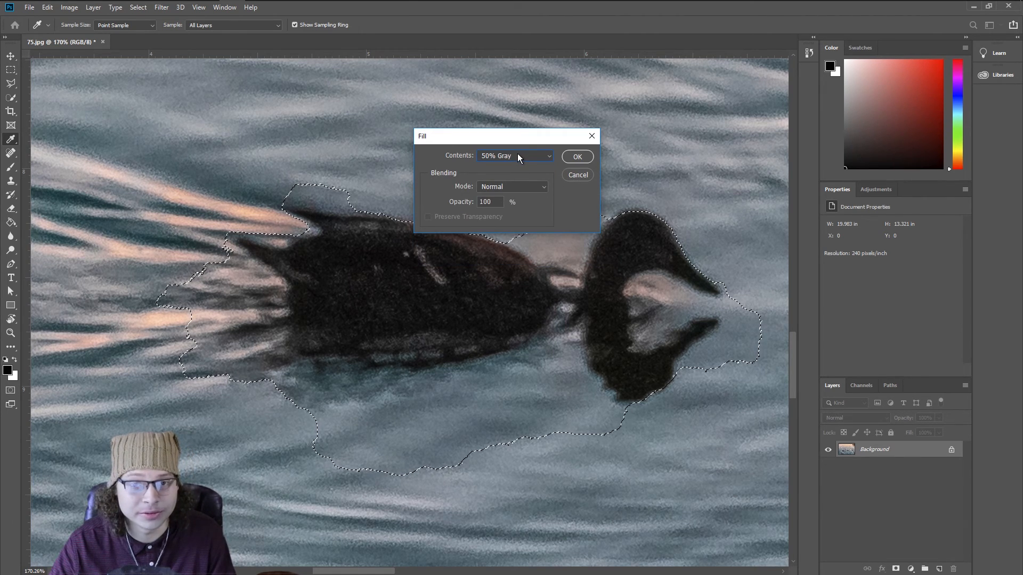
{"action": "left_click", "coordinate": [528, 158]}
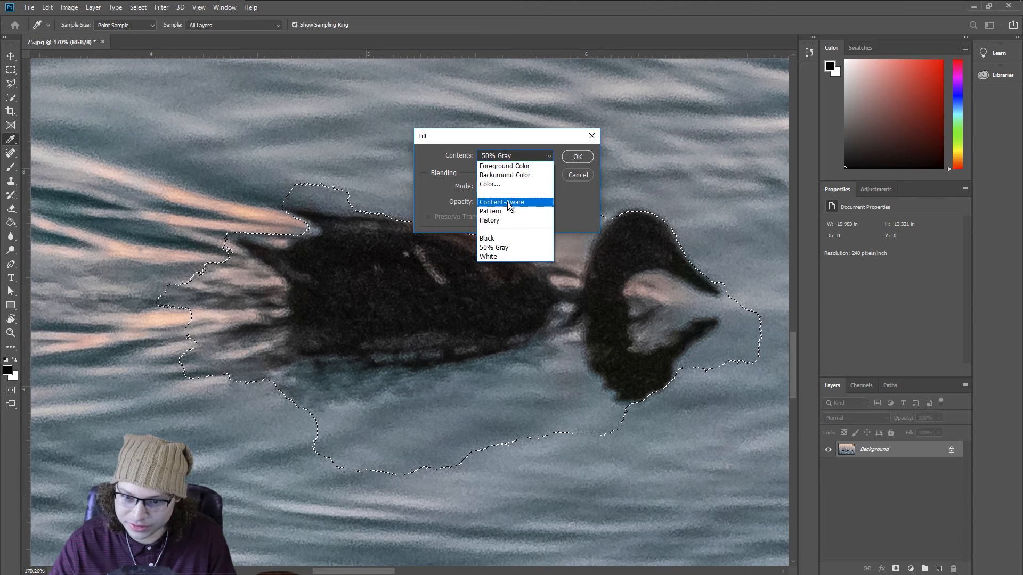
{"action": "left_click", "coordinate": [507, 203]}
{"action": "left_click", "coordinate": [576, 157]}
Step: Undo the content-aware fill and clear the selection
{"action": "key", "text": "w"}
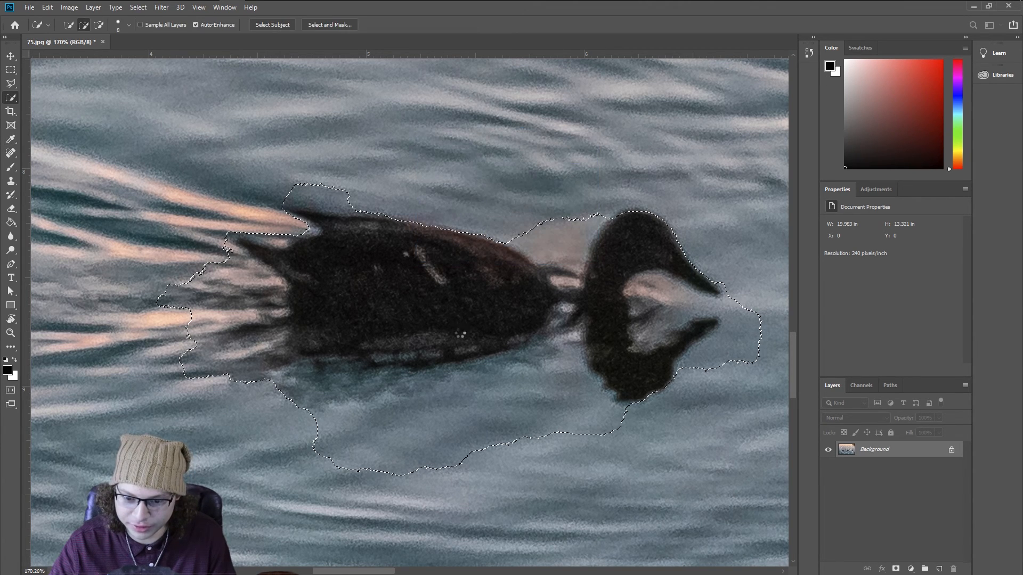
{"action": "key", "text": "ctrl+d"}
{"action": "key", "text": "z"}
{"action": "right_click", "coordinate": [513, 299]}
{"action": "left_click", "coordinate": [527, 308]}
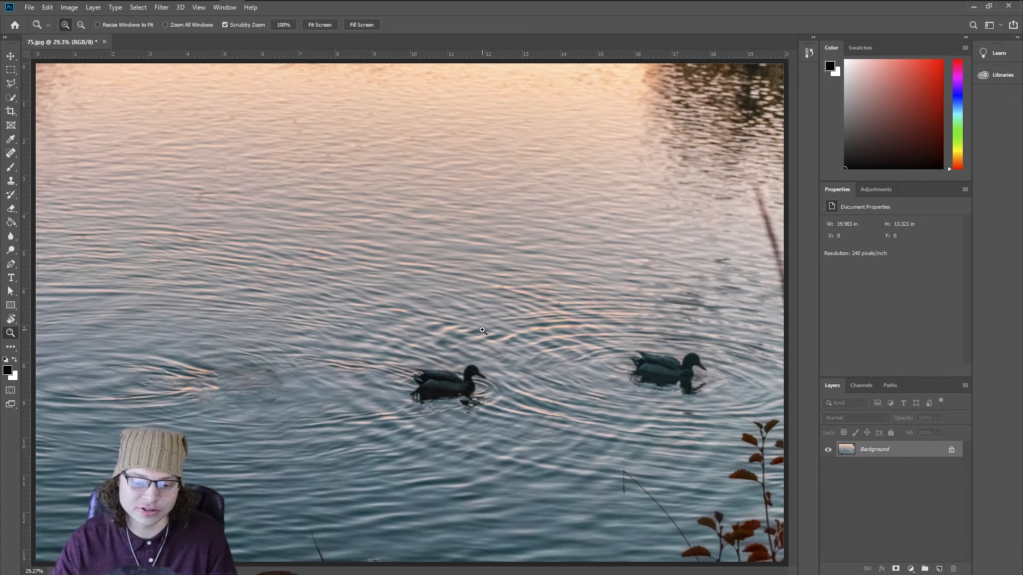
{"action": "key", "text": "ctrl+z"}
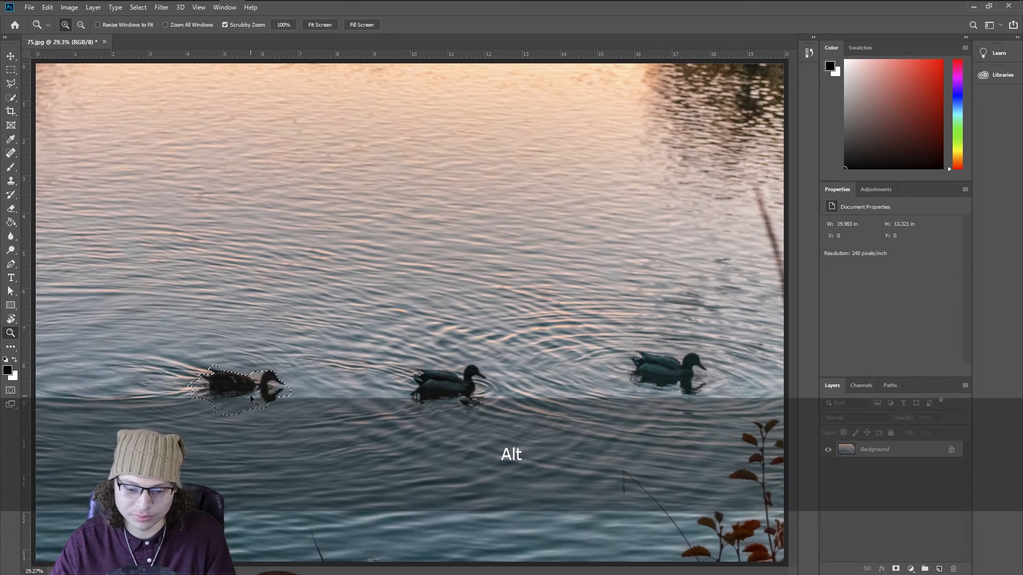
{"action": "key", "text": "ctrl+d"}
Step: Duplicate the background layer and hide the original background layer
{"action": "key", "text": "space"}
{"action": "mouse_move", "coordinate": [212, 374]}
{"action": "left_mouse_down"}
{"action": "mouse_move", "coordinate": [258, 377]}
{"action": "mouse_move", "coordinate": [383, 299]}
{"action": "mouse_move", "coordinate": [396, 309]}
{"action": "mouse_move", "coordinate": [440, 265]}
{"action": "left_mouse_up"}
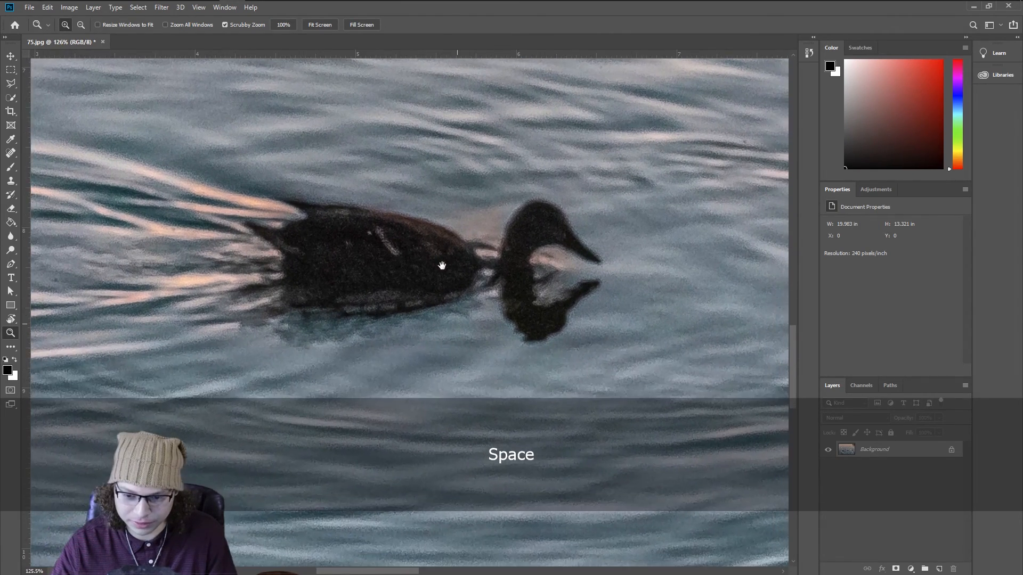
{"action": "key", "text": "s"}
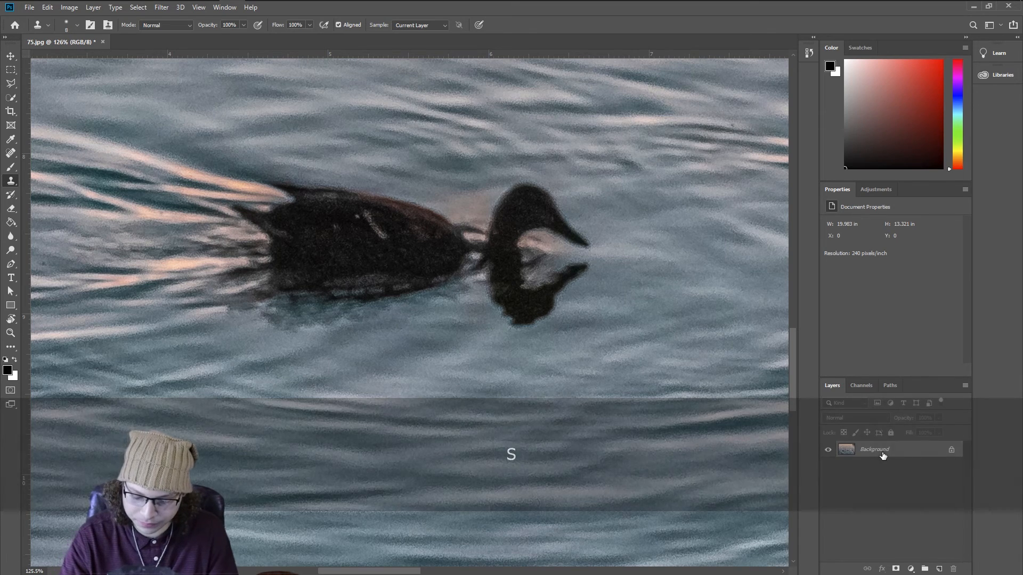
{"action": "key", "text": "ctrl+j"}
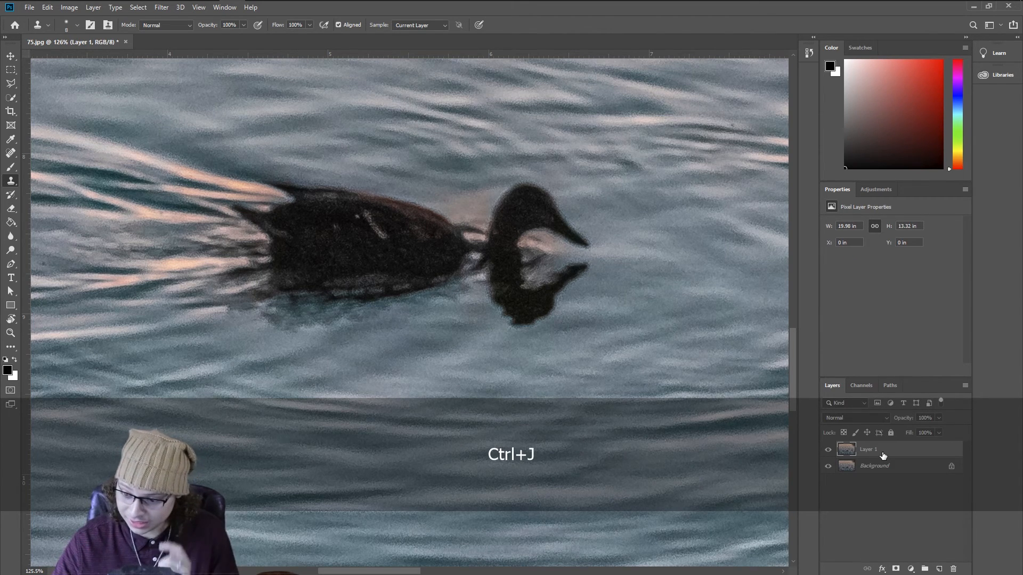
{"action": "left_click", "coordinate": [829, 468]}
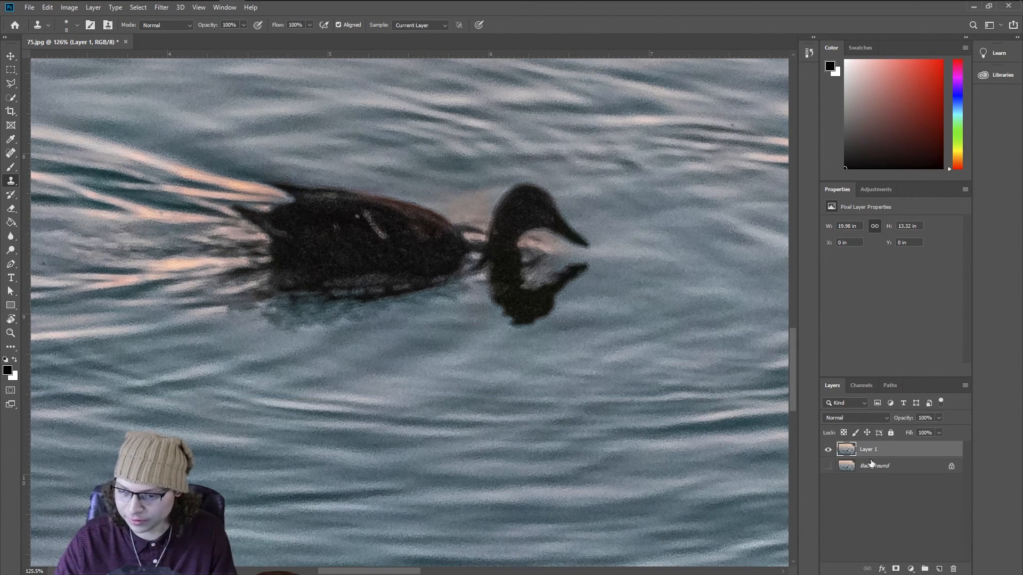
Step: Clone water over the bright wake behind the duck's tail with the Clone Stamp tool on the new layer
{"action": "key", "text": "s"}
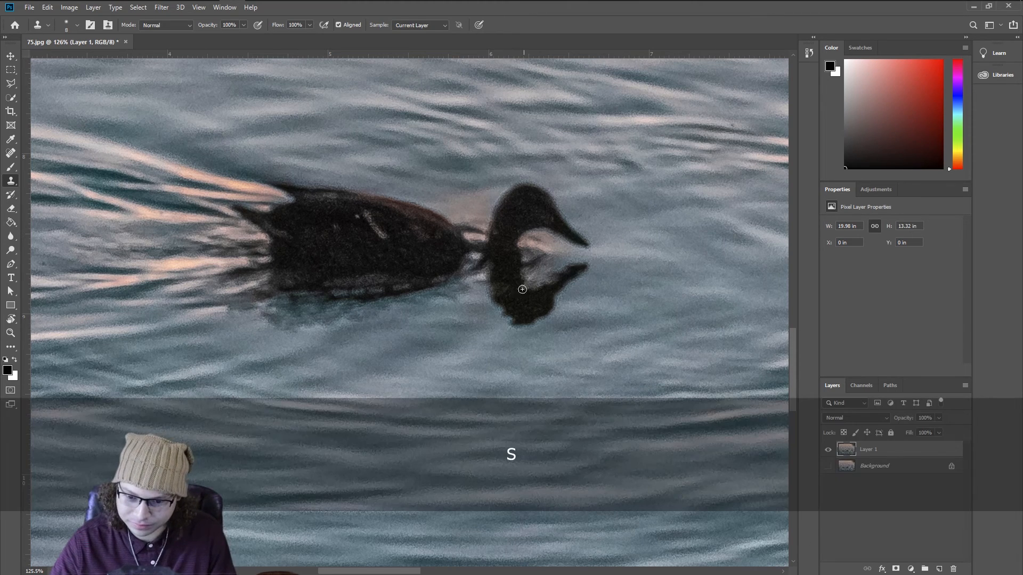
{"action": "key", "text": "alt"}
{"action": "left_click_drag", "start_coordinate": [219, 238], "coordinate": [243, 235]}
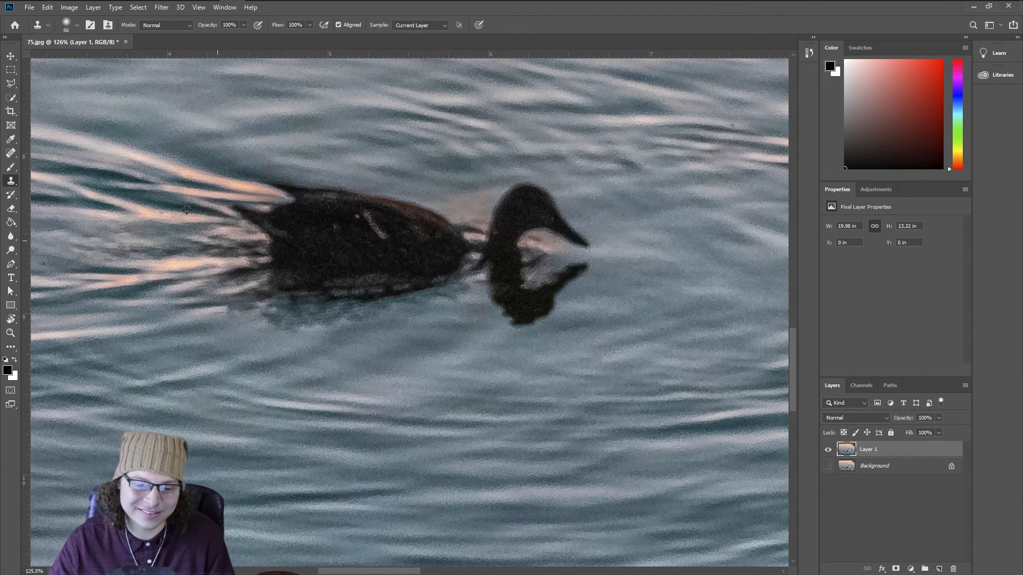
{"action": "mouse_move", "coordinate": [233, 236]}
{"action": "left_mouse_down"}
{"action": "mouse_move", "coordinate": [209, 237]}
{"action": "mouse_move", "coordinate": [231, 236]}
{"action": "mouse_move", "coordinate": [219, 233]}
{"action": "left_mouse_up"}
{"action": "key", "text": "bracketright"}
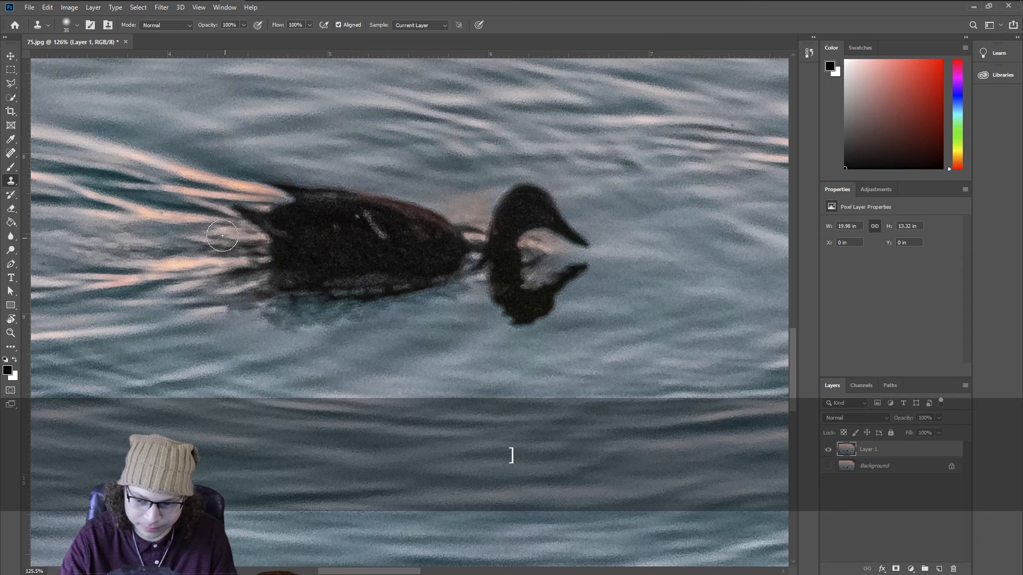
{"action": "key", "text": "alt"}
{"action": "mouse_move", "coordinate": [282, 228]}
{"action": "left_mouse_down"}
{"action": "mouse_move", "coordinate": [296, 228]}
{"action": "mouse_move", "coordinate": [277, 236]}
{"action": "left_mouse_up"}
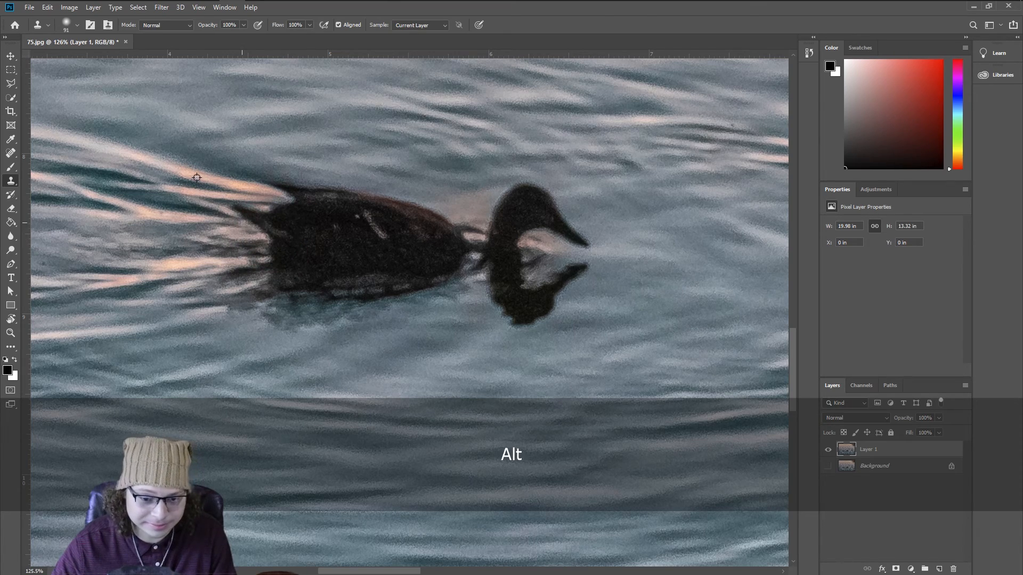
{"action": "key", "text": "z"}
Step: Sample a blue-grey water colour beside the duck as the Brush tool's foreground colour
{"action": "key", "text": "space"}
{"action": "left_click_drag", "start_coordinate": [326, 200], "coordinate": [241, 219]}
{"action": "left_click_drag", "start_coordinate": [454, 223], "coordinate": [398, 220]}
{"action": "key", "text": "space"}
{"action": "left_click_drag", "start_coordinate": [448, 188], "coordinate": [375, 257]}
{"action": "key", "text": "b"}
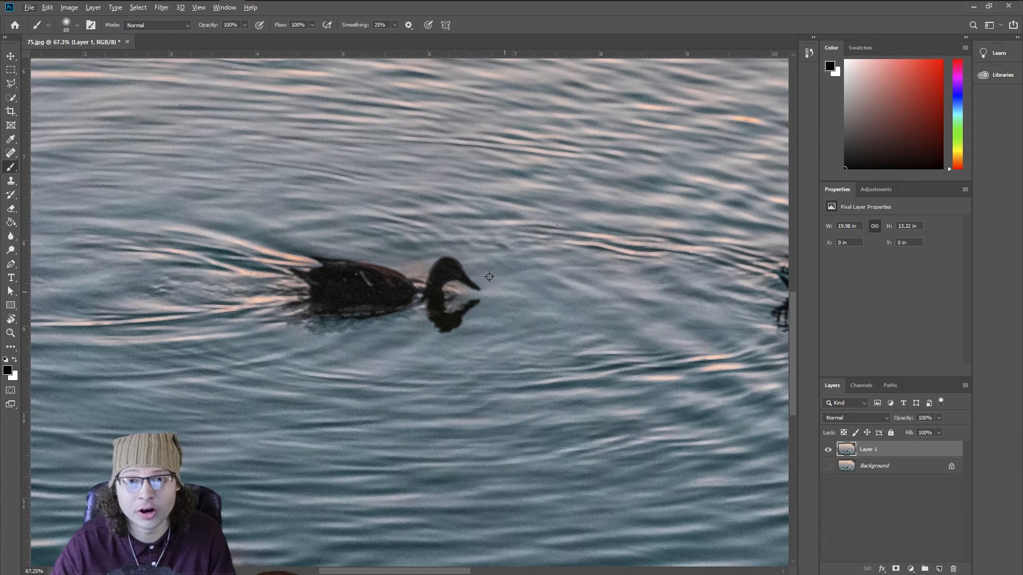
{"action": "key", "text": "alt"}
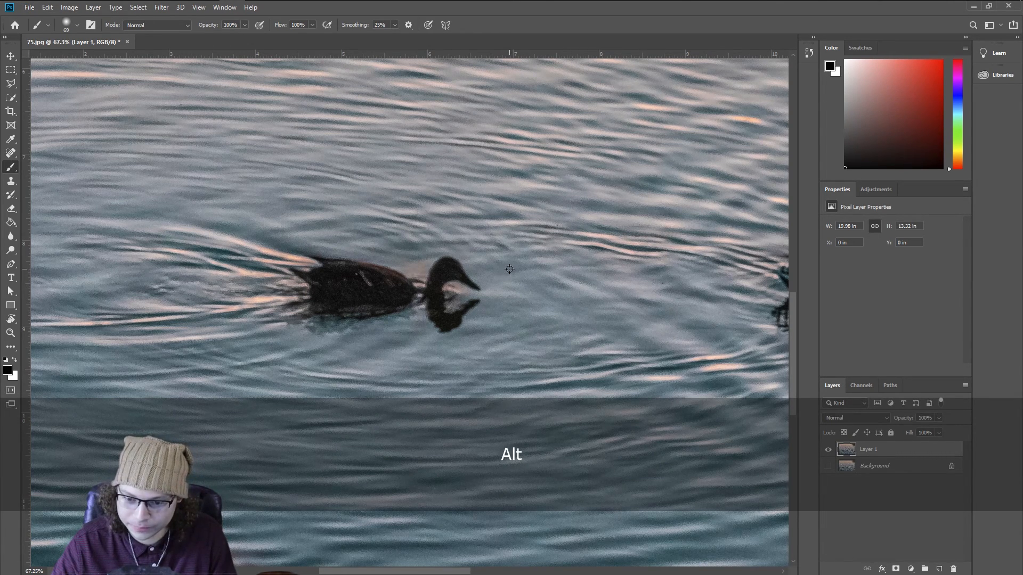
{"action": "left_click", "coordinate": [533, 277], "text": "alt"}
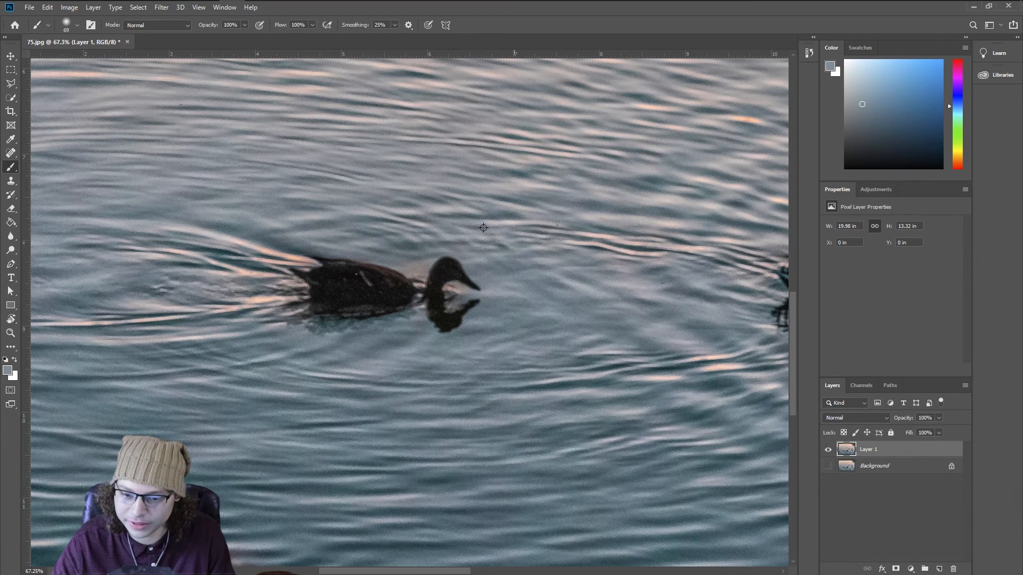
{"action": "key", "text": "alt"}
{"action": "left_click", "coordinate": [354, 199], "text": "alt"}
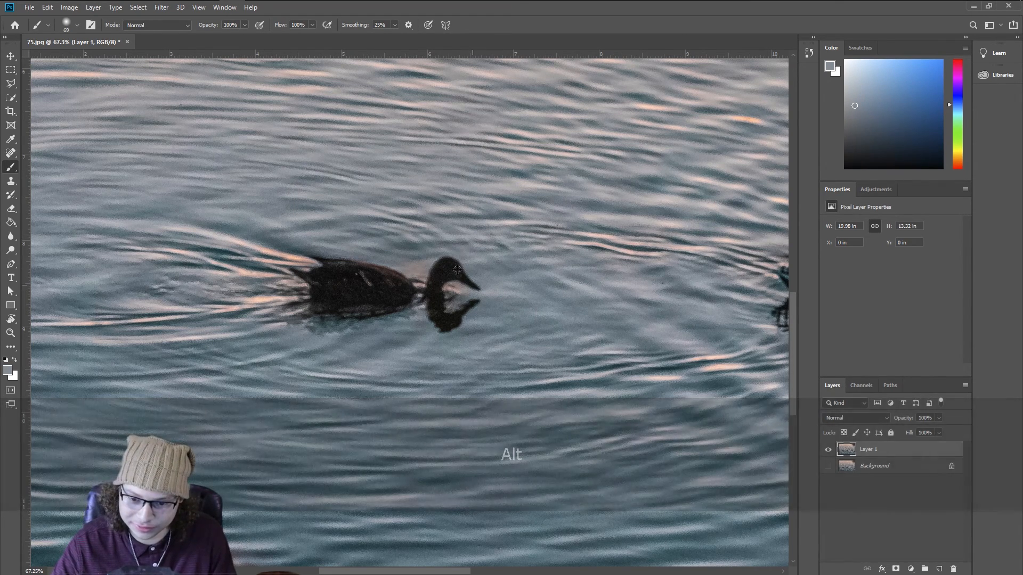
Step: Try painting over the duck's head with the sampled water colour
{"action": "key", "text": "alt"}
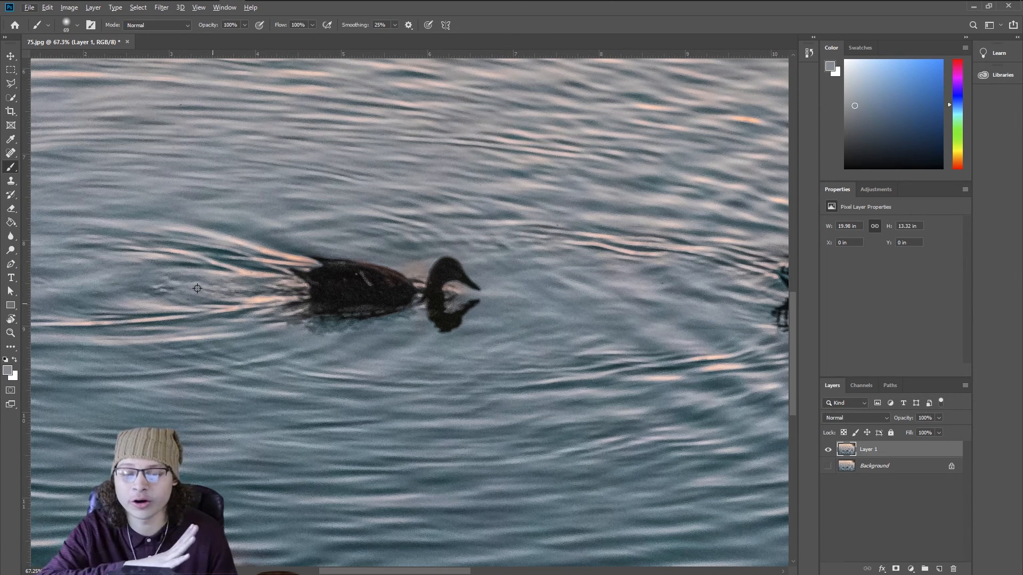
{"action": "key", "text": "alt"}
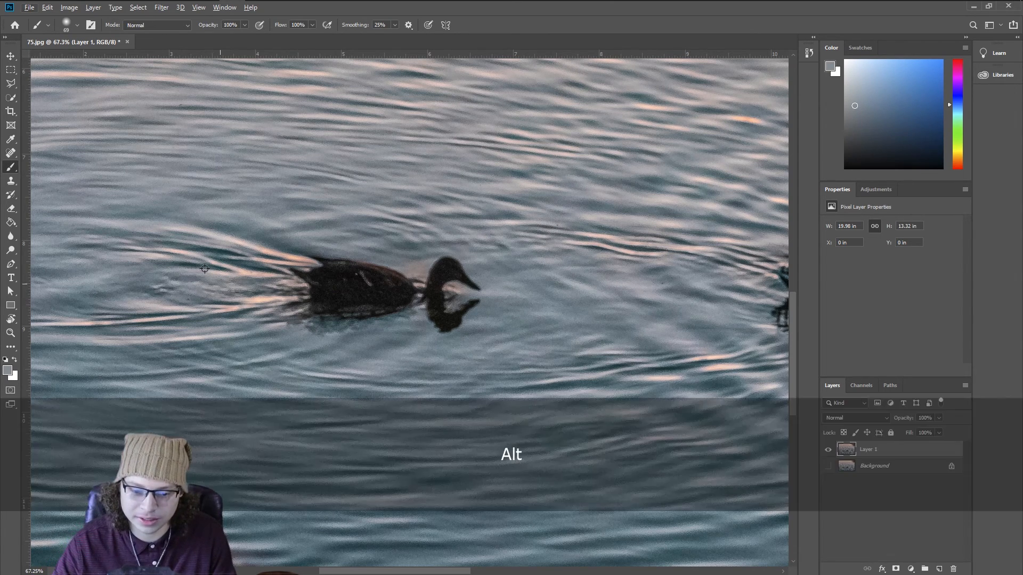
{"action": "left_click", "coordinate": [229, 253], "text": "alt"}
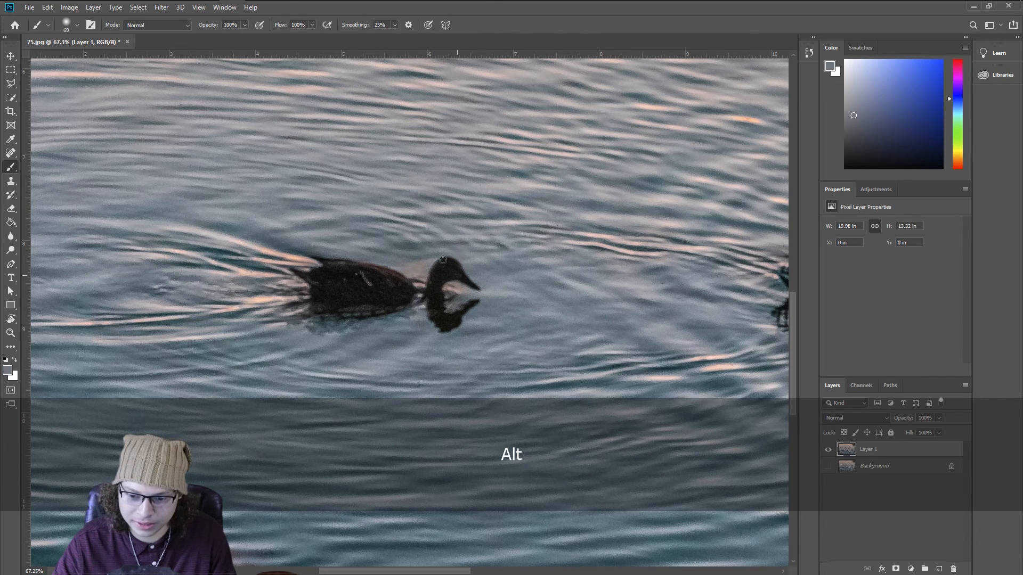
{"action": "left_click_drag", "start_coordinate": [441, 260], "coordinate": [457, 283]}
{"action": "key", "text": "ctrl+z"}
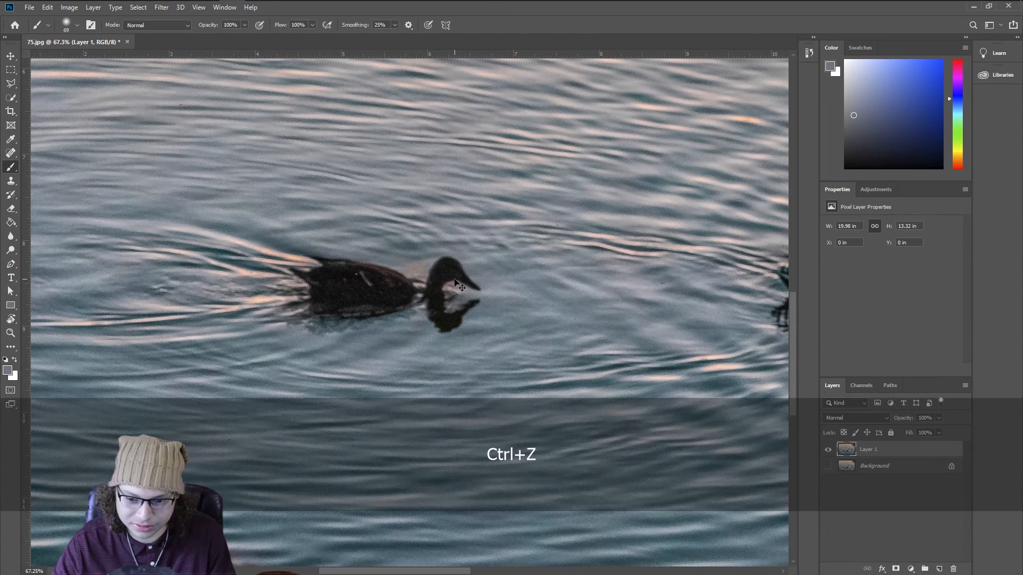
Step: Try cloning water over the duck's head with the Clone Stamp tool
{"action": "key", "text": "s"}
{"action": "key", "text": "alt"}
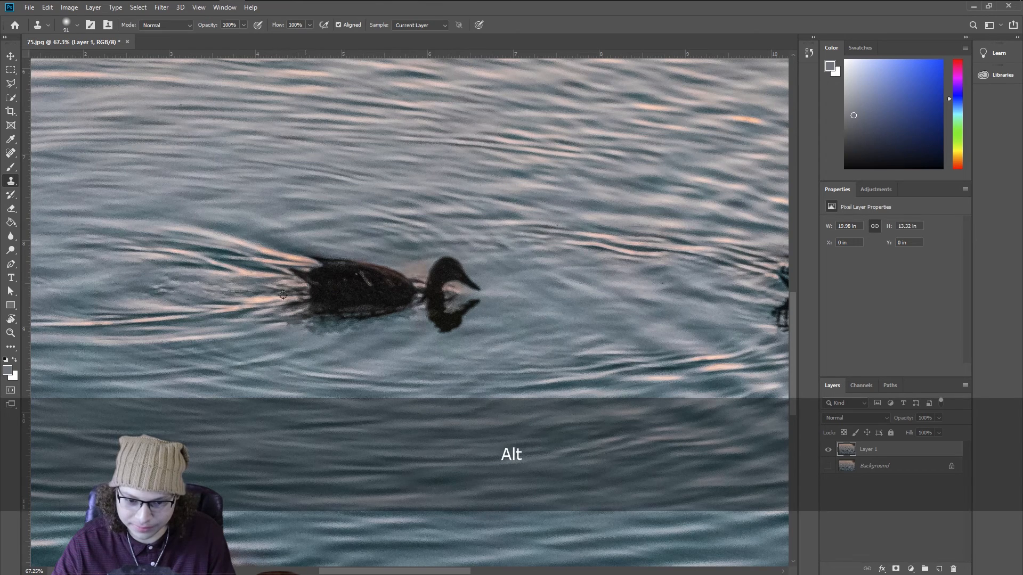
{"action": "mouse_move", "coordinate": [466, 275]}
{"action": "left_mouse_down"}
{"action": "mouse_move", "coordinate": [472, 285]}
{"action": "mouse_move", "coordinate": [432, 269]}
{"action": "mouse_move", "coordinate": [440, 286]}
{"action": "left_mouse_up"}
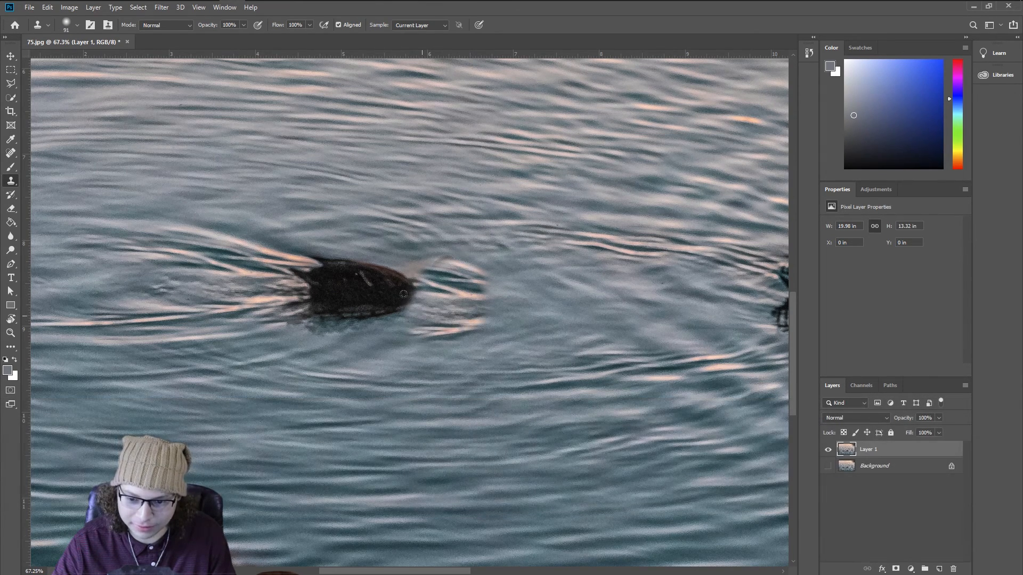
{"action": "key", "text": "ctrl+z"}
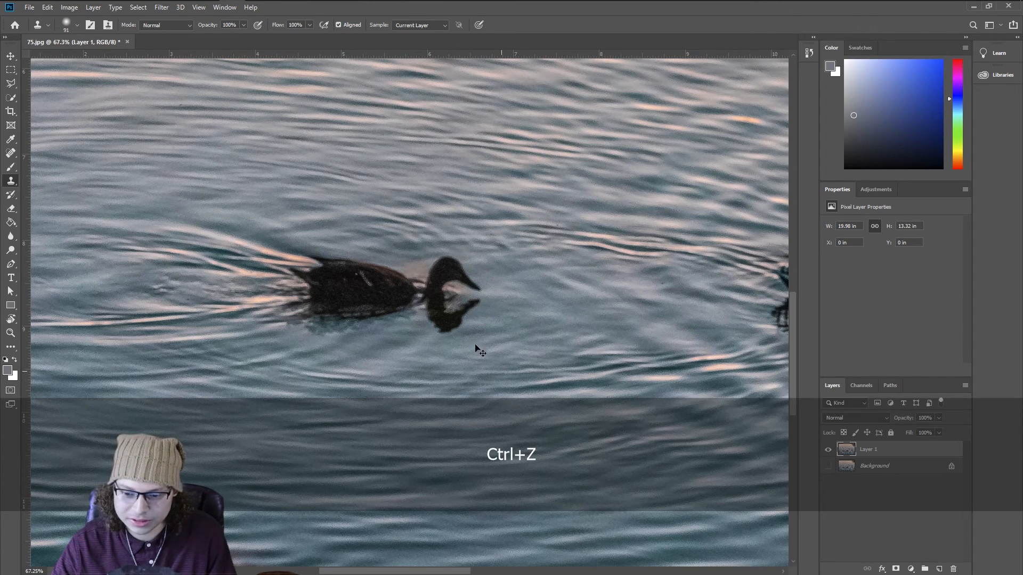
Step: Sample water beside the duck and clone it over the duck's head with the Clone Stamp tool
{"action": "key", "text": "alt"}
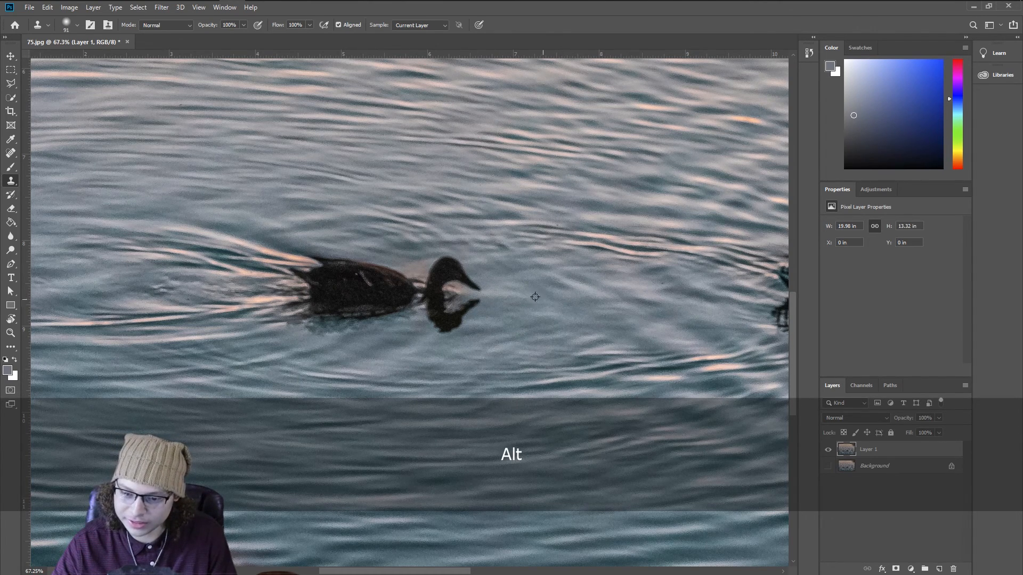
{"action": "left_click", "coordinate": [482, 280], "text": "alt"}
{"action": "mouse_move", "coordinate": [458, 283]}
{"action": "left_mouse_down"}
{"action": "mouse_move", "coordinate": [475, 285]}
{"action": "mouse_move", "coordinate": [473, 300]}
{"action": "mouse_move", "coordinate": [469, 264]}
{"action": "mouse_move", "coordinate": [423, 285]}
{"action": "mouse_move", "coordinate": [450, 330]}
{"action": "mouse_move", "coordinate": [413, 304]}
{"action": "left_mouse_up"}
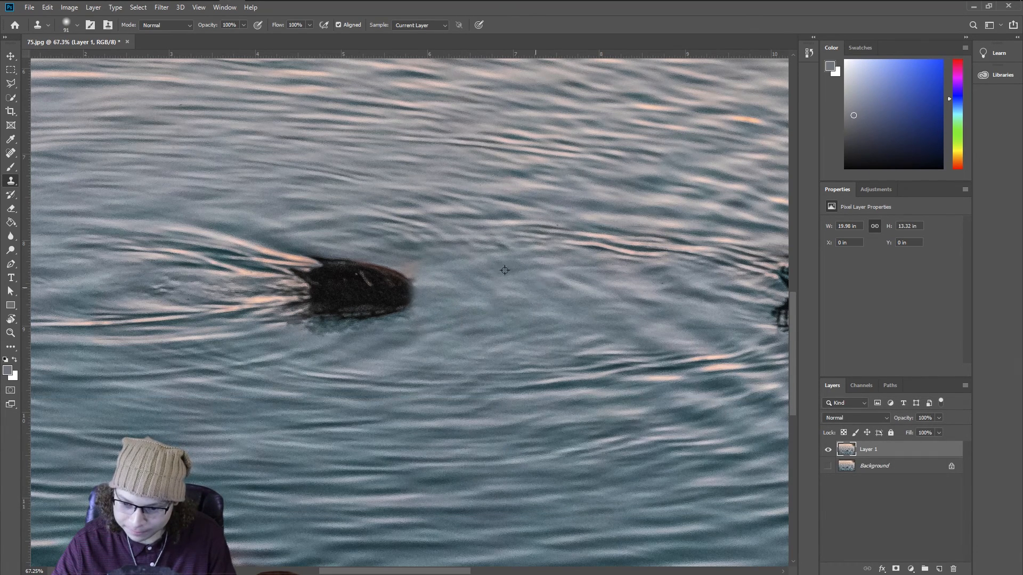
Step: Clone water over the duck's body from a fresh sample point, undoing the last stray stroke
{"action": "key", "text": "alt"}
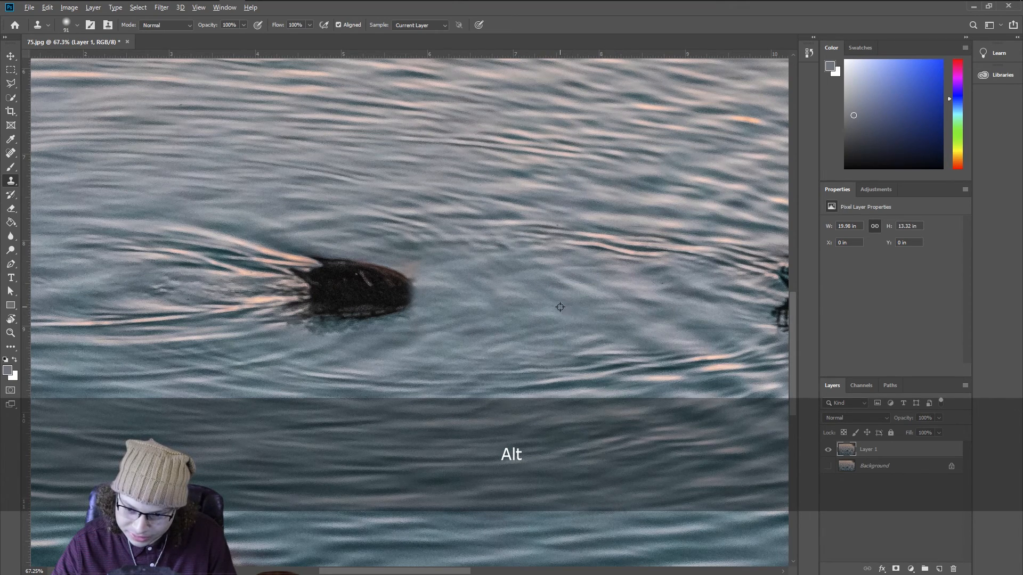
{"action": "mouse_move", "coordinate": [356, 259]}
{"action": "left_mouse_down"}
{"action": "mouse_move", "coordinate": [426, 312]}
{"action": "mouse_move", "coordinate": [384, 298]}
{"action": "mouse_move", "coordinate": [351, 264]}
{"action": "mouse_move", "coordinate": [330, 277]}
{"action": "mouse_move", "coordinate": [277, 261]}
{"action": "mouse_move", "coordinate": [362, 315]}
{"action": "mouse_move", "coordinate": [370, 302]}
{"action": "mouse_move", "coordinate": [319, 315]}
{"action": "mouse_move", "coordinate": [247, 283]}
{"action": "left_mouse_up"}
{"action": "key", "text": "alt"}
{"action": "left_click", "coordinate": [429, 355], "text": "alt"}
{"action": "key", "text": "ctrl+z"}
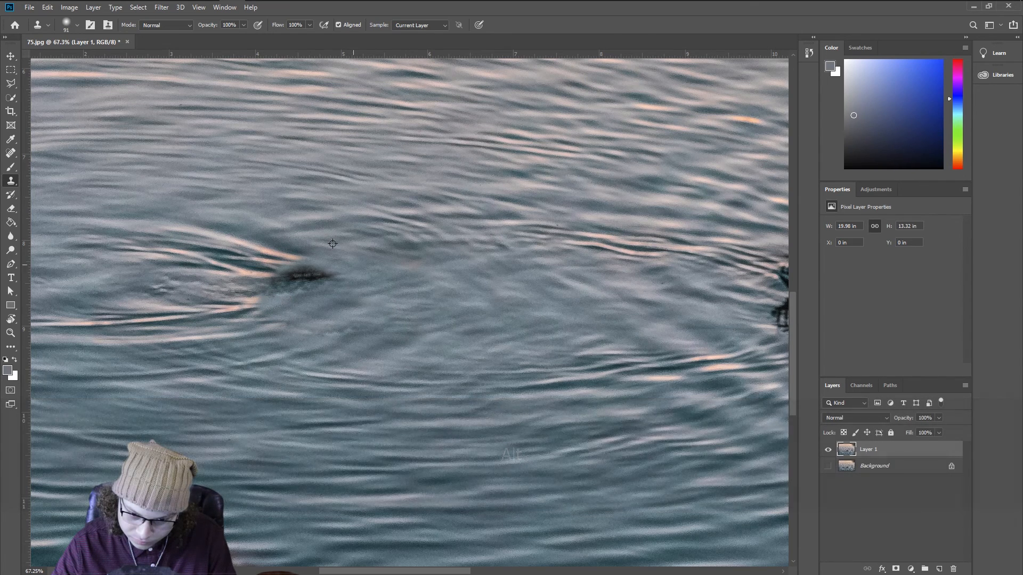
Step: Try painting over the remaining dark spot with a water colour sampled by the Brush tool
{"action": "key", "text": "alt"}
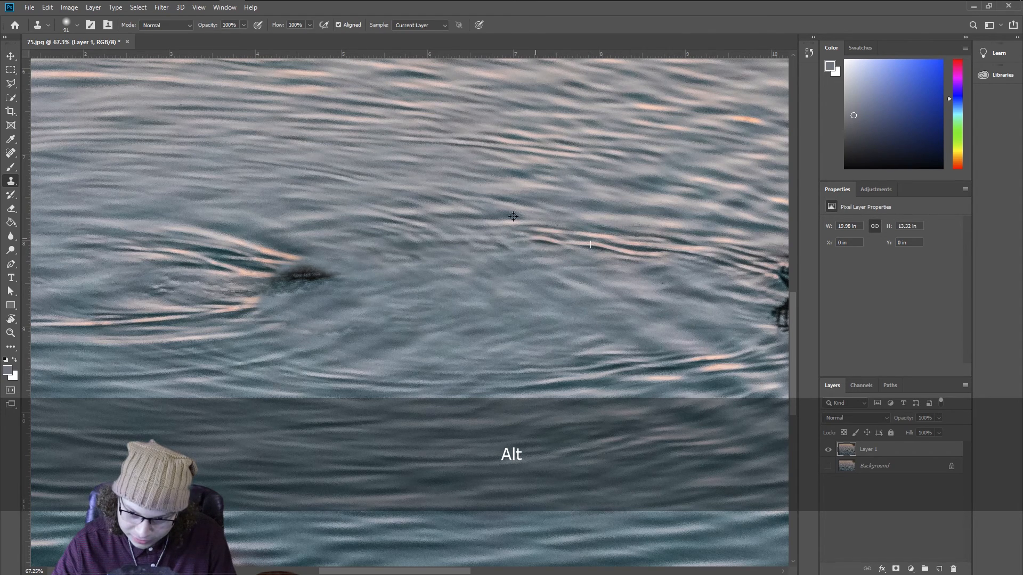
{"action": "key", "text": "alt"}
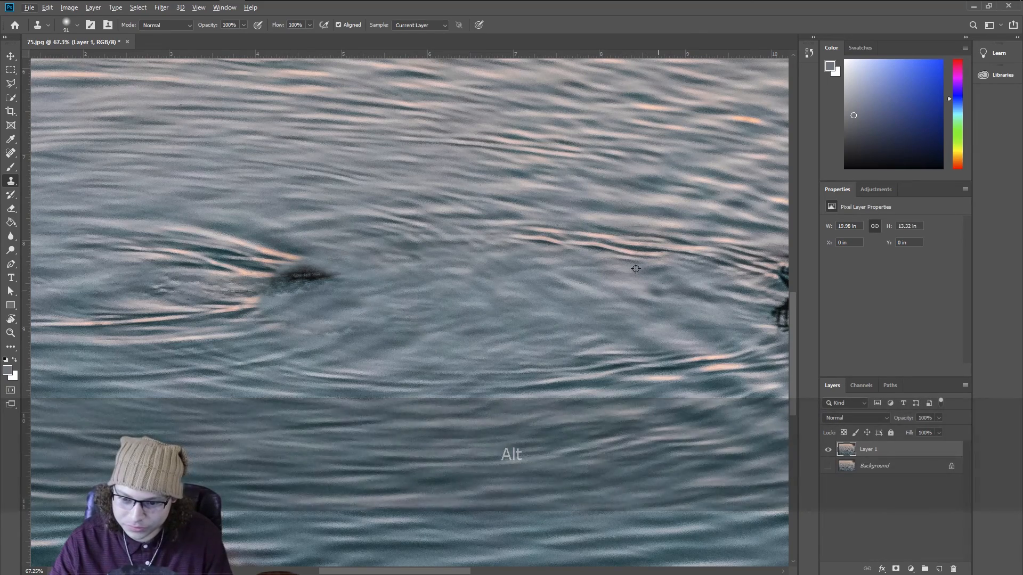
{"action": "key", "text": "z"}
{"action": "key", "text": "space"}
{"action": "left_click_drag", "start_coordinate": [606, 243], "coordinate": [440, 228]}
{"action": "left_click_drag", "start_coordinate": [525, 252], "coordinate": [498, 264]}
{"action": "key", "text": "space"}
{"action": "mouse_move", "coordinate": [430, 267]}
{"action": "left_mouse_down"}
{"action": "mouse_move", "coordinate": [394, 270]}
{"action": "mouse_move", "coordinate": [569, 230]}
{"action": "mouse_move", "coordinate": [475, 260]}
{"action": "left_mouse_up"}
{"action": "key", "text": "space"}
{"action": "key", "text": "b"}
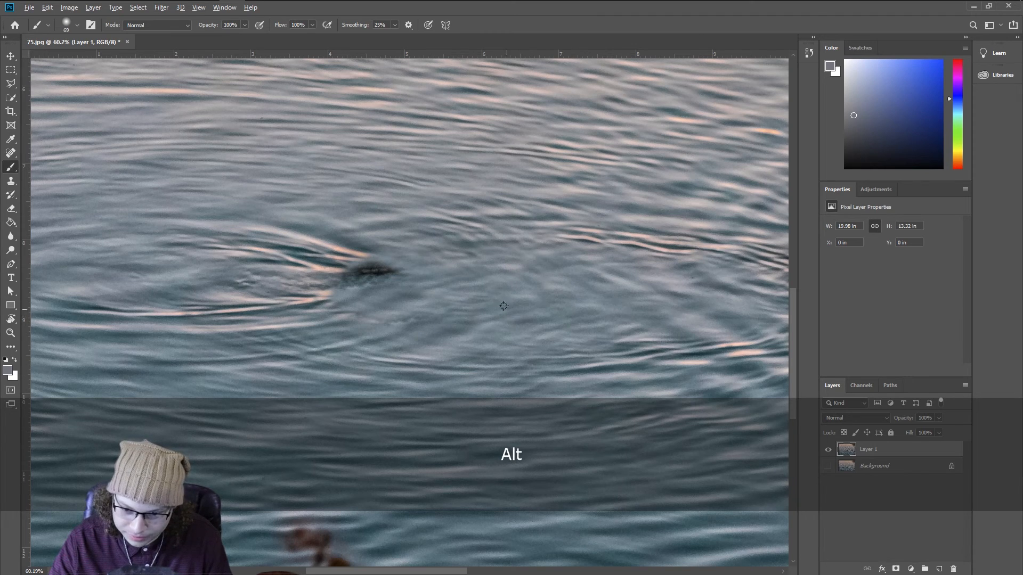
{"action": "left_click", "coordinate": [491, 257], "text": "alt"}
{"action": "mouse_move", "coordinate": [430, 256]}
{"action": "left_mouse_down"}
{"action": "mouse_move", "coordinate": [350, 259]}
{"action": "mouse_move", "coordinate": [368, 263]}
{"action": "left_mouse_up"}
{"action": "key", "text": "ctrl+z"}
{"action": "key", "text": "b"}
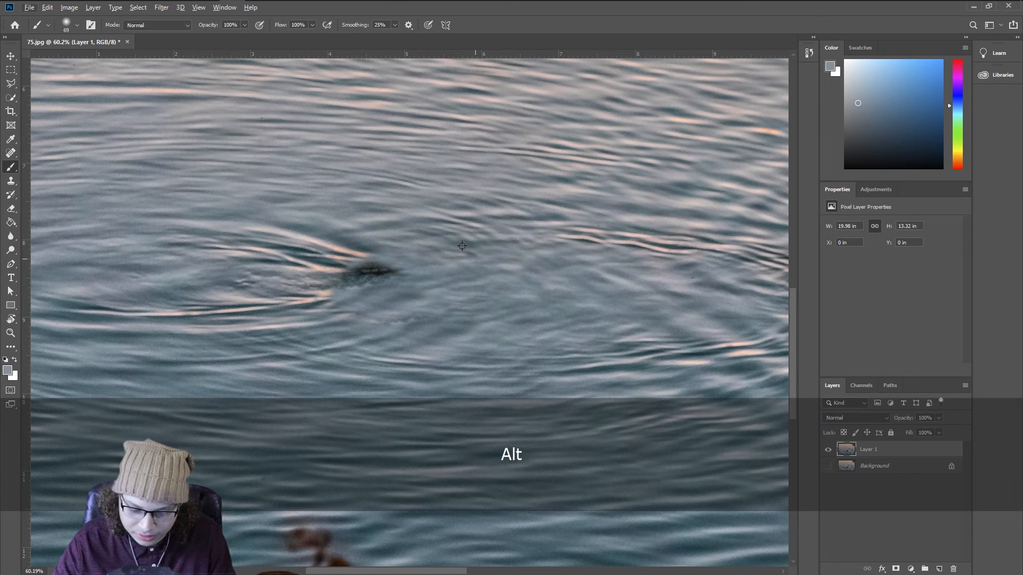
Step: Try cloning water over the remaining dark spot from several nearby sample points
{"action": "key", "text": "s"}
{"action": "left_click", "coordinate": [530, 43]}
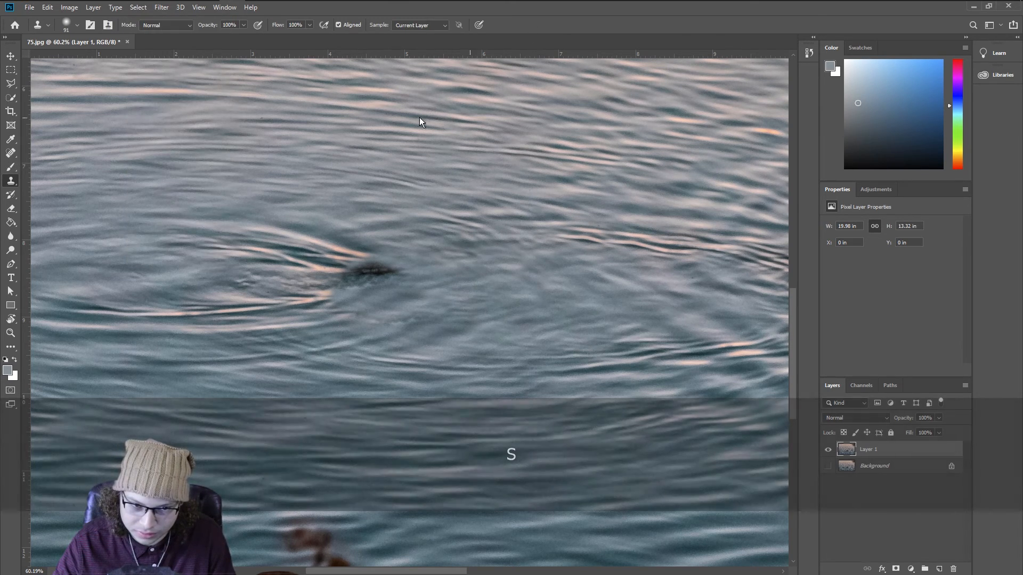
{"action": "left_click", "coordinate": [484, 251], "text": "alt"}
{"action": "left_click_drag", "start_coordinate": [464, 242], "coordinate": [384, 255]}
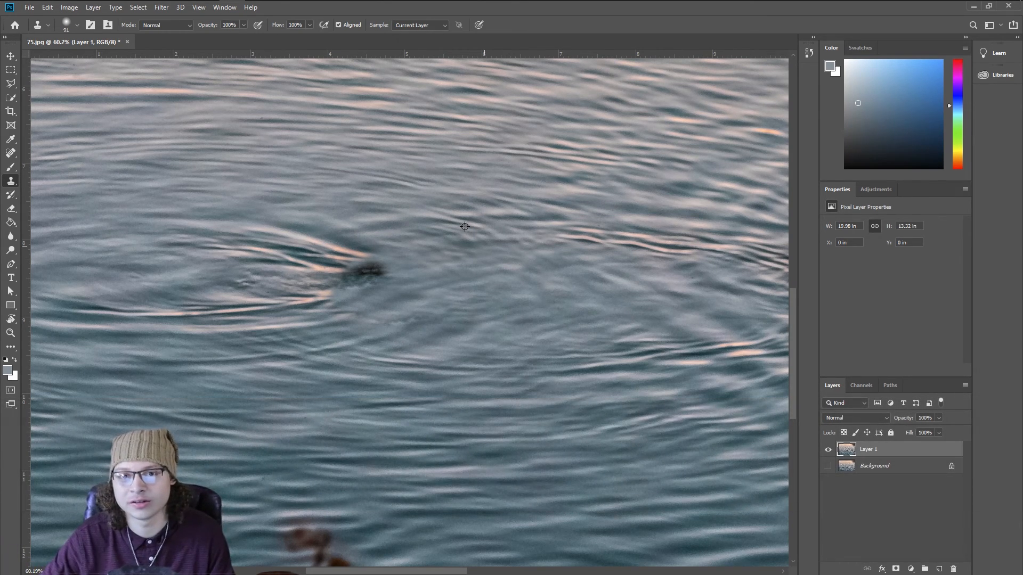
{"action": "key", "text": "alt"}
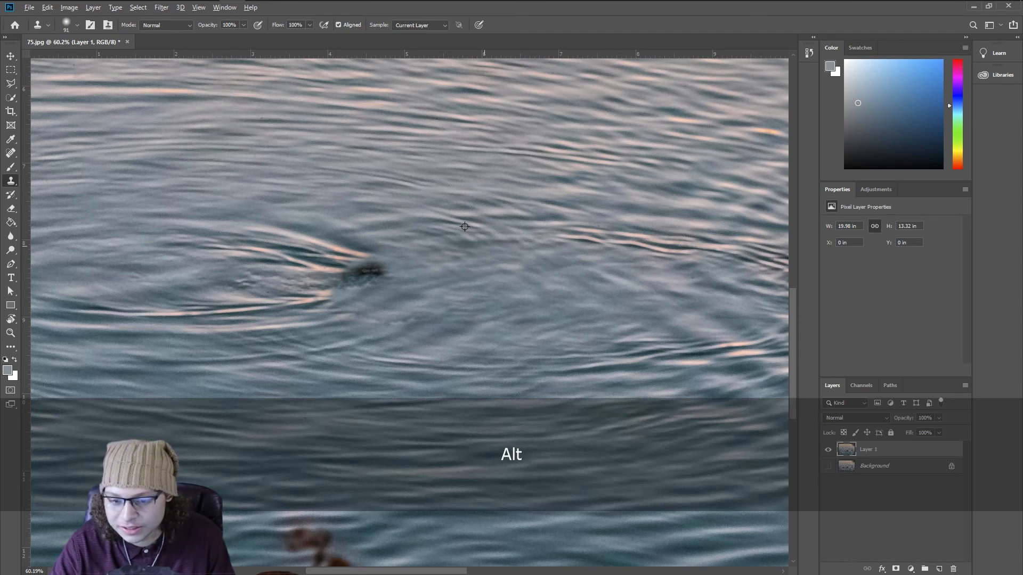
{"action": "left_click", "coordinate": [360, 260]}
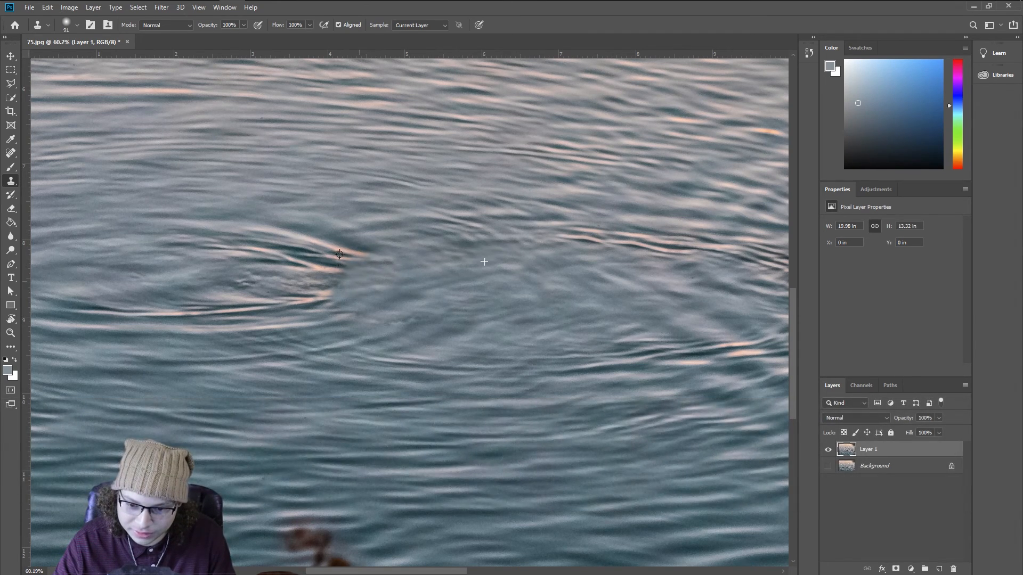
{"action": "key", "text": "ctrl+z"}
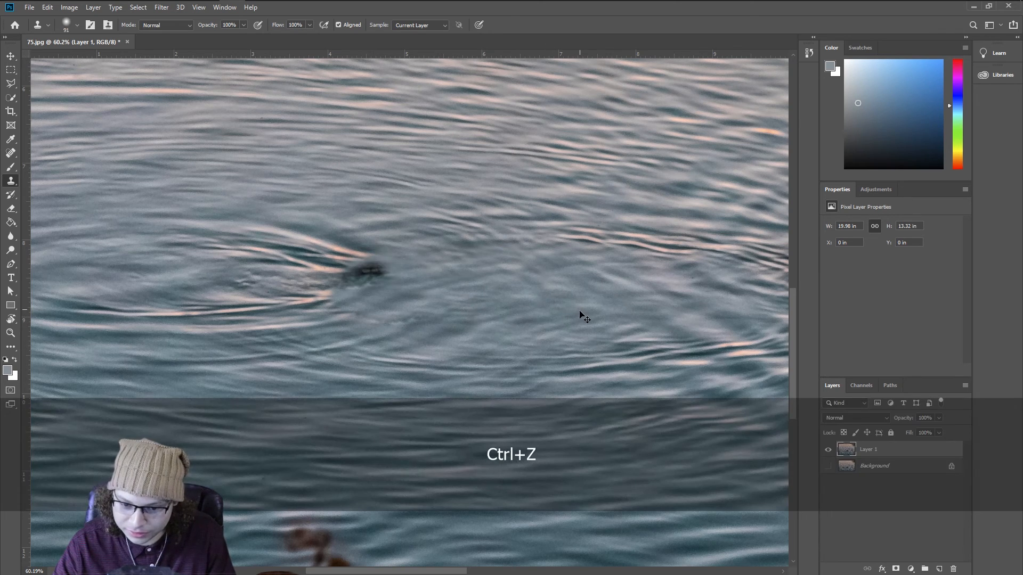
{"action": "key", "text": "ctrl+z"}
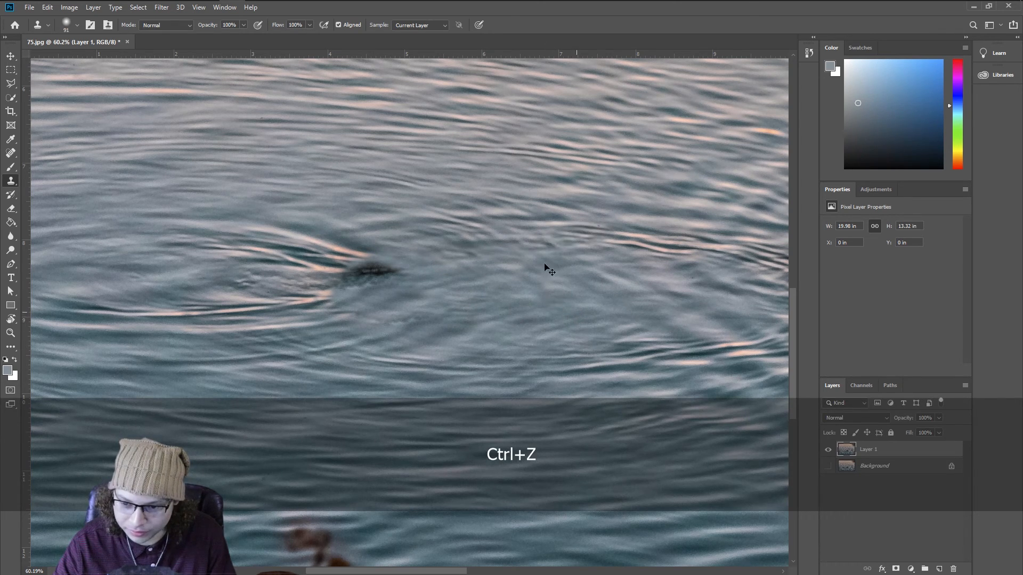
{"action": "key", "text": "alt"}
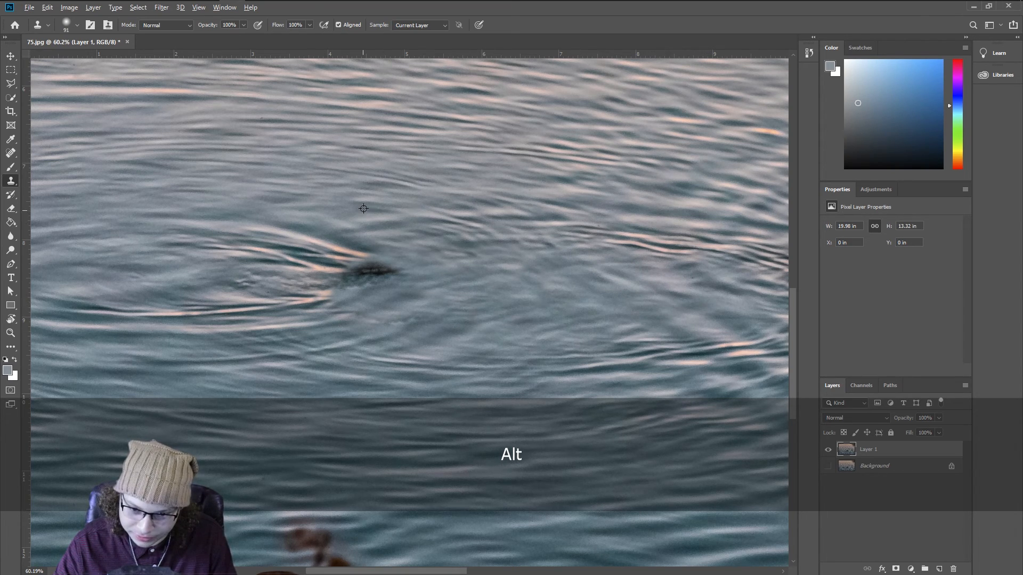
{"action": "left_click", "coordinate": [354, 253], "text": "alt"}
{"action": "mouse_move", "coordinate": [374, 272]}
{"action": "left_mouse_down"}
{"action": "mouse_move", "coordinate": [385, 274]}
{"action": "mouse_move", "coordinate": [358, 274]}
{"action": "left_mouse_up"}
{"action": "left_click", "coordinate": [365, 217], "text": "alt"}
{"action": "left_click", "coordinate": [368, 207], "text": "alt"}
{"action": "left_click", "coordinate": [353, 276]}
{"action": "key", "text": "ctrl+z"}
{"action": "key", "text": "ctrl+z"}
{"action": "key", "text": "ctrl+z"}
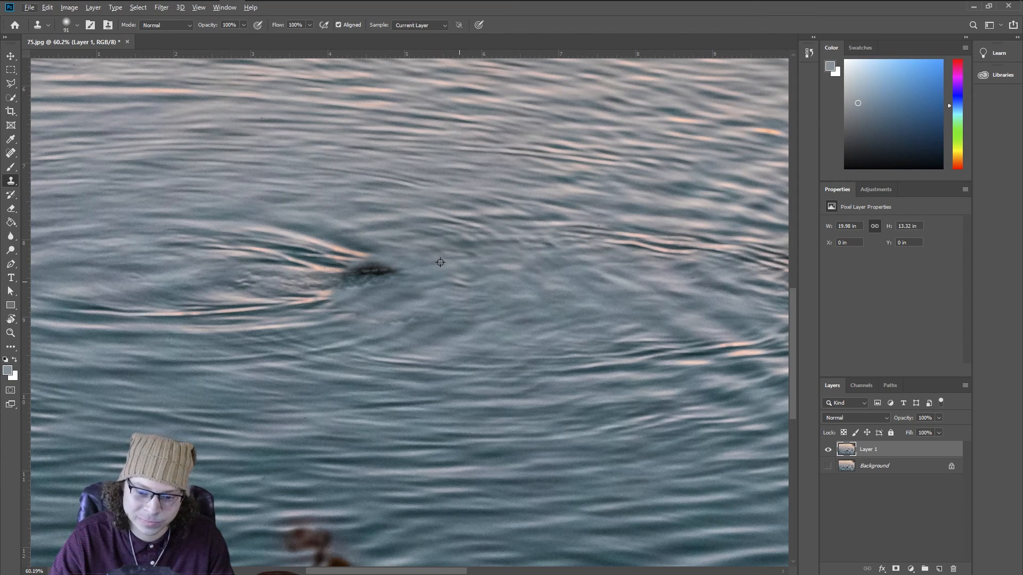
Step: Clone water from the right of the spot over the remaining dark spot where the duck was
{"action": "key", "text": "alt"}
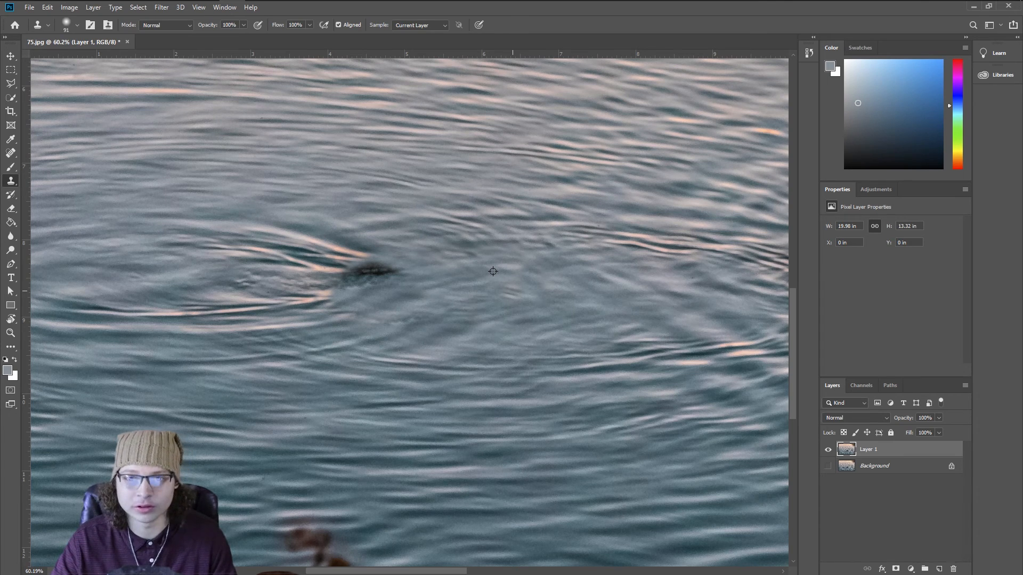
{"action": "mouse_move", "coordinate": [540, 318]}
{"action": "left_mouse_down"}
{"action": "mouse_move", "coordinate": [560, 308]}
{"action": "mouse_move", "coordinate": [539, 288]}
{"action": "left_mouse_up"}
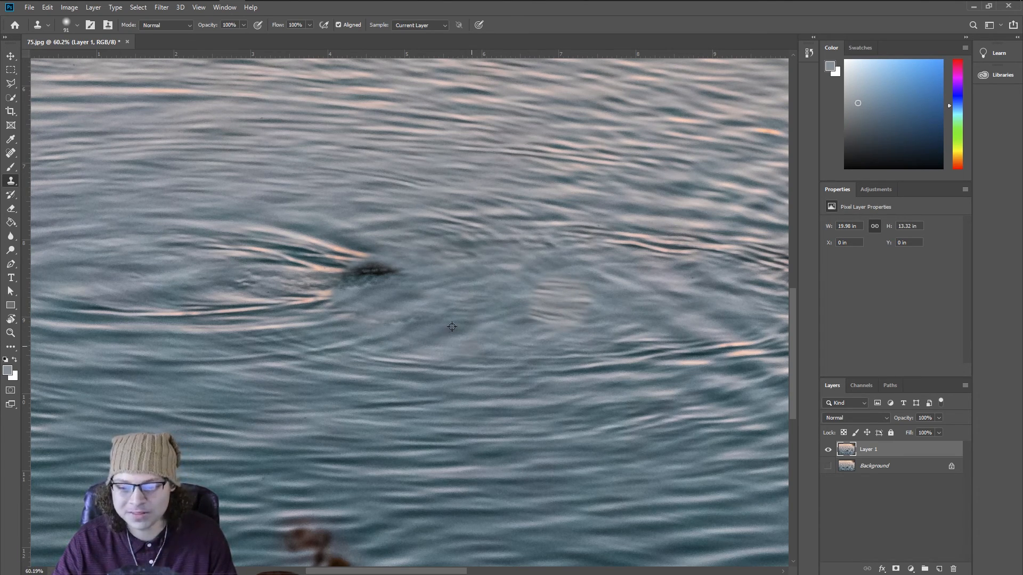
{"action": "key", "text": "ctrl+z"}
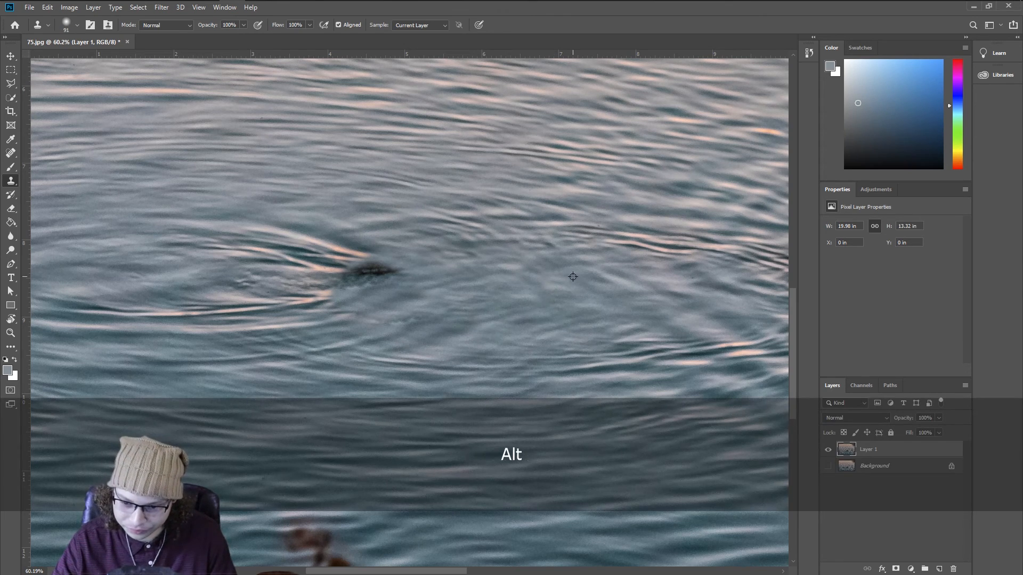
{"action": "left_click", "coordinate": [566, 292], "text": "alt"}
{"action": "mouse_move", "coordinate": [391, 254]}
{"action": "left_mouse_down"}
{"action": "mouse_move", "coordinate": [334, 261]}
{"action": "mouse_move", "coordinate": [351, 254]}
{"action": "mouse_move", "coordinate": [332, 258]}
{"action": "mouse_move", "coordinate": [361, 256]}
{"action": "left_mouse_up"}
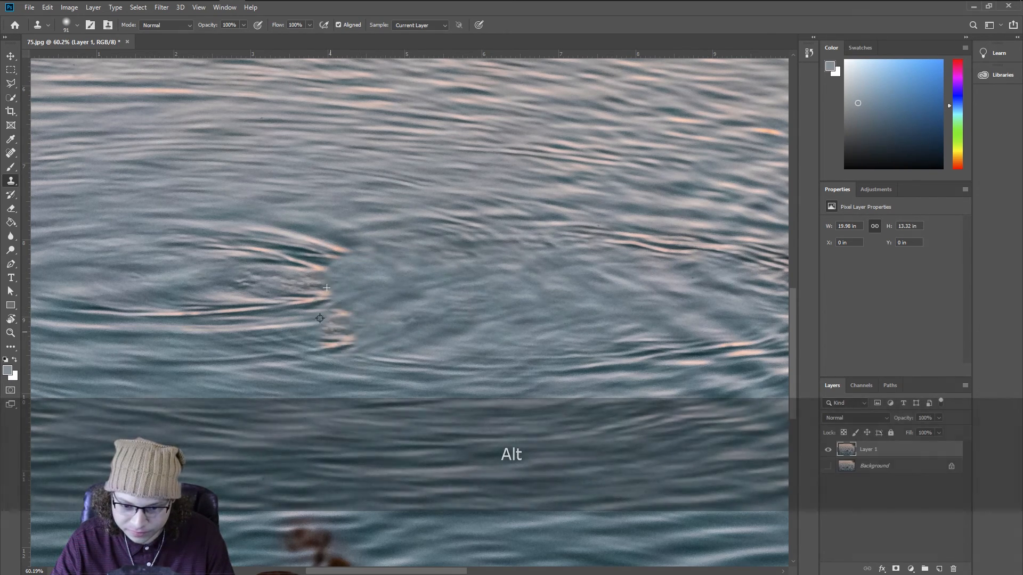
{"action": "key", "text": "ctrl+z"}
Step: Try covering the patched area with a flat water colour sampled by the Brush tool
{"action": "key", "text": "b"}
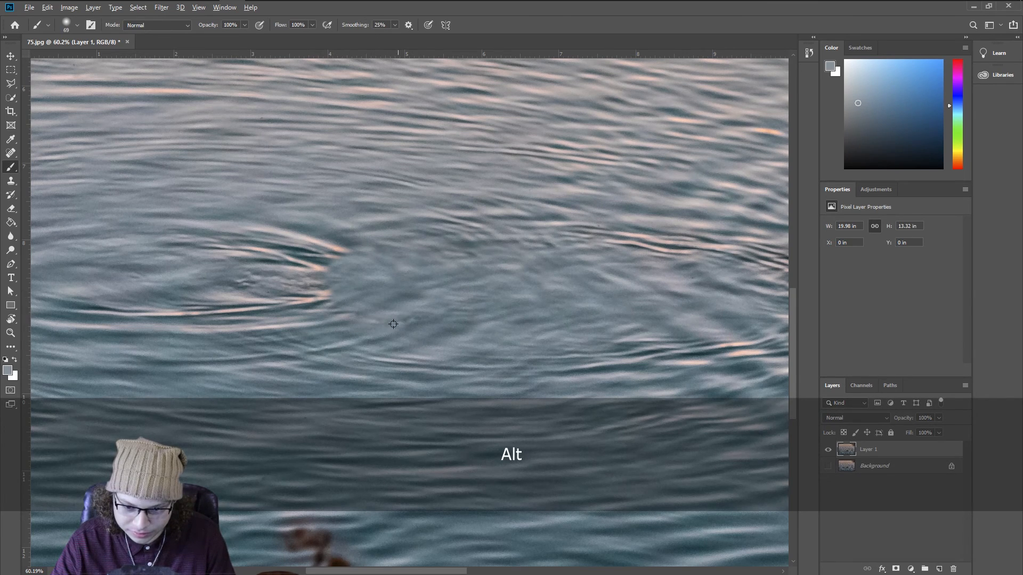
{"action": "left_click", "coordinate": [514, 329], "text": "alt"}
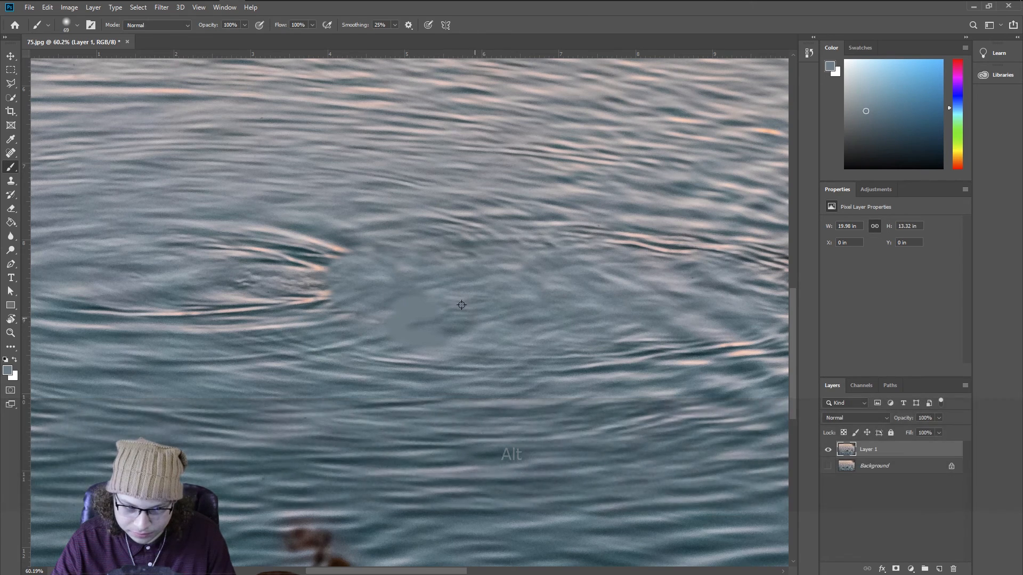
{"action": "key", "text": "ctrl+z"}
{"action": "key", "text": "v"}
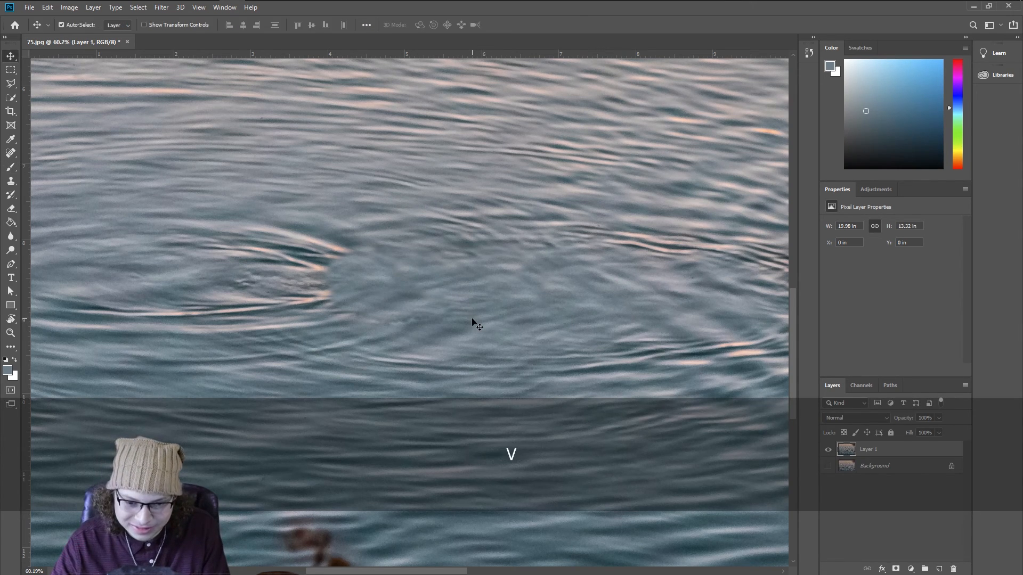
{"action": "key", "text": "s"}
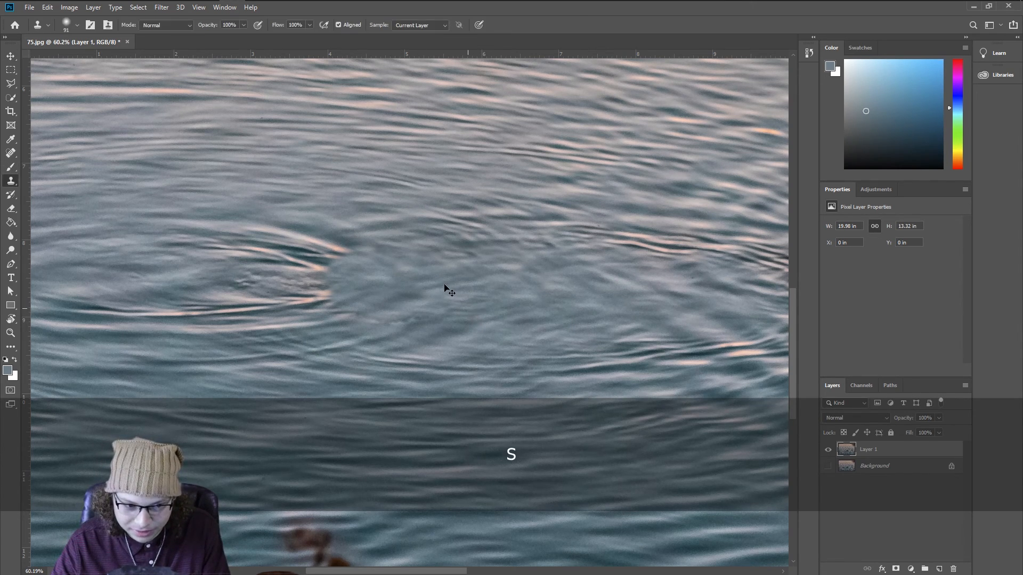
Step: Touch up the patch next to the bright wake with a few Clone Stamp strokes
{"action": "left_click_drag", "start_coordinate": [355, 251], "coordinate": [368, 269]}
{"action": "left_click", "coordinate": [332, 233], "text": "alt"}
{"action": "left_click_drag", "start_coordinate": [341, 267], "coordinate": [338, 268]}
{"action": "key", "text": "ctrl+z"}
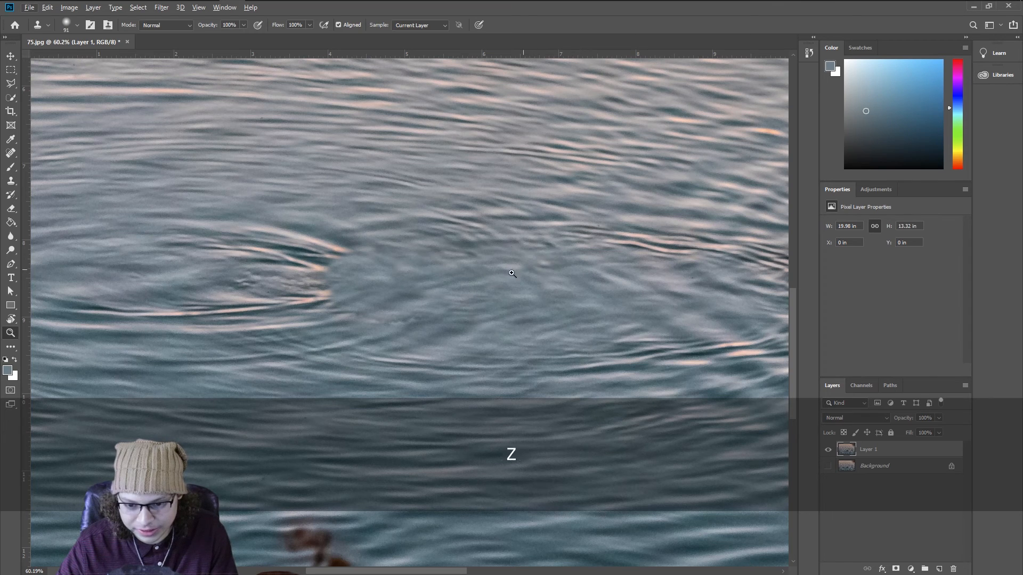
{"action": "key", "text": "z"}
{"action": "left_click_drag", "start_coordinate": [413, 292], "coordinate": [439, 275]}
{"action": "key", "text": "b"}
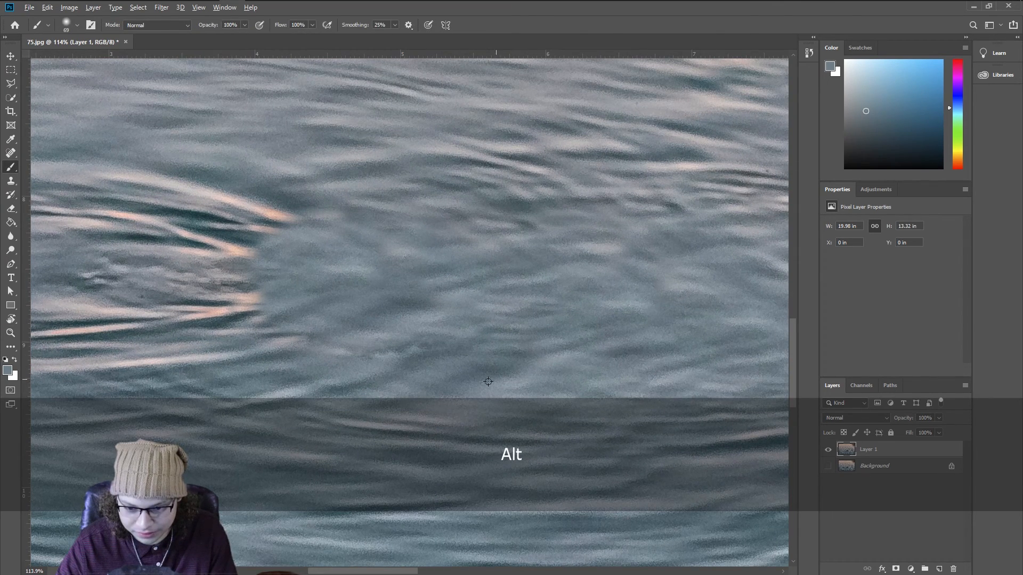
{"action": "key", "text": "ctrl+z"}
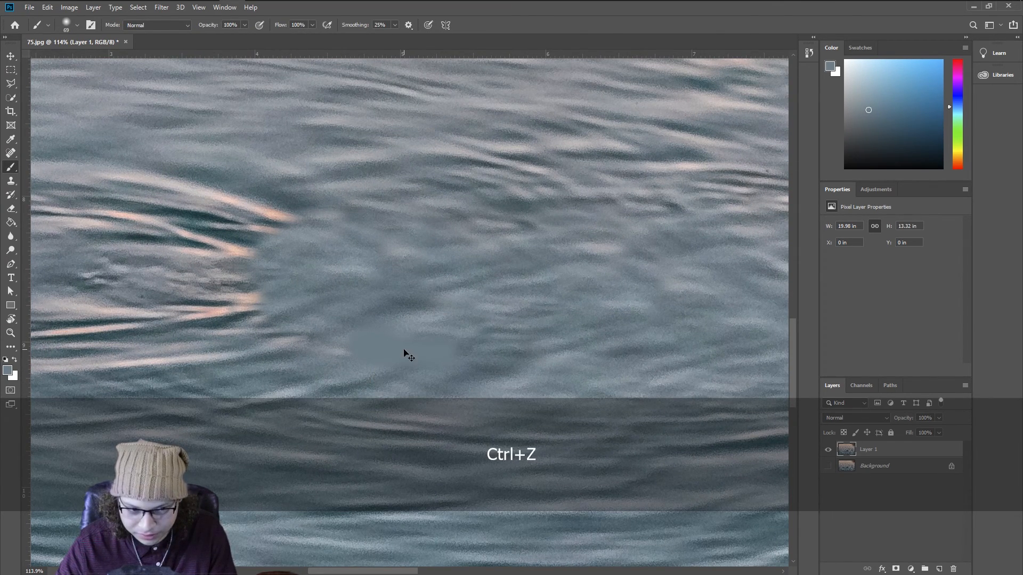
Step: Clone rippled water texture across the smooth patch where the duck was, sampling from surrounding ripples
{"action": "key", "text": "s"}
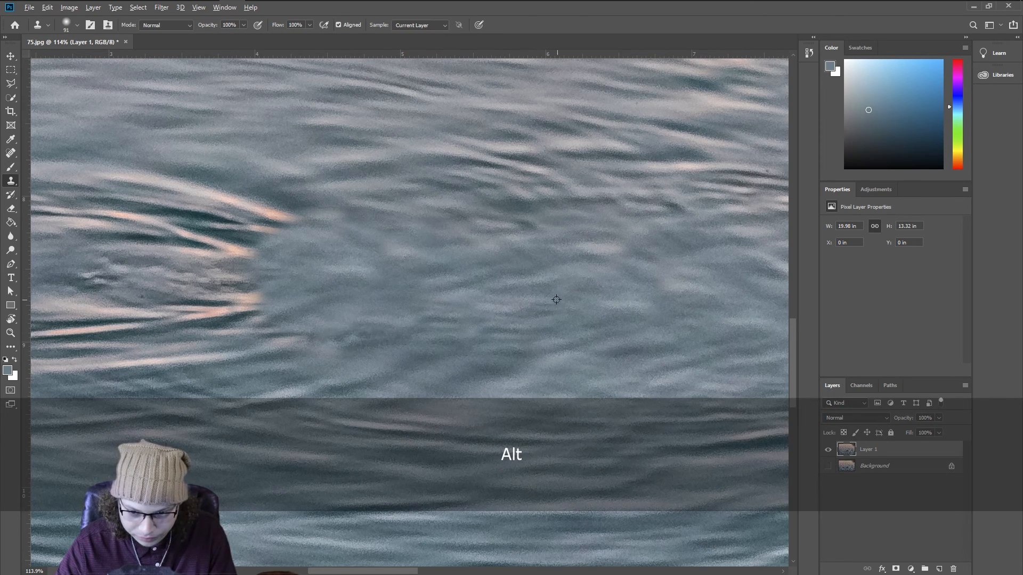
{"action": "left_click", "coordinate": [448, 284], "text": "alt"}
{"action": "mouse_move", "coordinate": [445, 275]}
{"action": "left_mouse_down"}
{"action": "mouse_move", "coordinate": [322, 196]}
{"action": "mouse_move", "coordinate": [550, 376]}
{"action": "mouse_move", "coordinate": [332, 257]}
{"action": "mouse_move", "coordinate": [406, 234]}
{"action": "left_mouse_up"}
{"action": "left_click", "coordinate": [382, 263], "text": "alt"}
{"action": "left_click", "coordinate": [347, 186], "text": "alt"}
{"action": "mouse_move", "coordinate": [377, 202]}
{"action": "left_mouse_down"}
{"action": "mouse_move", "coordinate": [347, 212]}
{"action": "mouse_move", "coordinate": [448, 203]}
{"action": "mouse_move", "coordinate": [480, 186]}
{"action": "left_mouse_up"}
{"action": "left_click", "coordinate": [397, 170], "text": "alt"}
{"action": "left_click", "coordinate": [415, 168], "text": "alt"}
{"action": "left_click", "coordinate": [459, 152], "text": "alt"}
{"action": "left_click_drag", "start_coordinate": [486, 185], "coordinate": [514, 198]}
{"action": "left_click", "coordinate": [396, 235]}
{"action": "left_click", "coordinate": [357, 160], "text": "alt"}
{"action": "mouse_move", "coordinate": [399, 203]}
{"action": "left_mouse_down"}
{"action": "mouse_move", "coordinate": [305, 215]}
{"action": "mouse_move", "coordinate": [316, 229]}
{"action": "mouse_move", "coordinate": [282, 234]}
{"action": "left_mouse_up"}
{"action": "left_click", "coordinate": [301, 187], "text": "alt"}
{"action": "left_click", "coordinate": [243, 193], "text": "alt"}
{"action": "left_click", "coordinate": [526, 148], "text": "alt"}
{"action": "left_click_drag", "start_coordinate": [565, 188], "coordinate": [531, 185]}
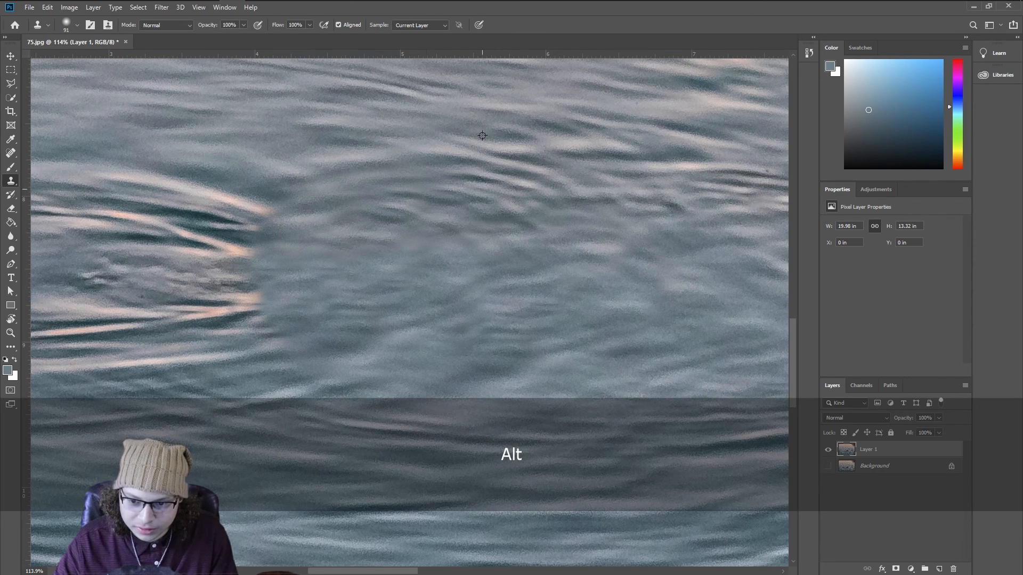
Step: Clone more ripples over the patch's left edge beside the wake, undoing strokes that don't blend
{"action": "left_click", "coordinate": [529, 169], "text": "alt"}
{"action": "left_click_drag", "start_coordinate": [332, 215], "coordinate": [305, 239]}
{"action": "mouse_move", "coordinate": [372, 207]}
{"action": "left_mouse_down"}
{"action": "mouse_move", "coordinate": [359, 213]}
{"action": "mouse_move", "coordinate": [431, 189]}
{"action": "left_mouse_up"}
{"action": "left_click", "coordinate": [290, 238], "text": "alt"}
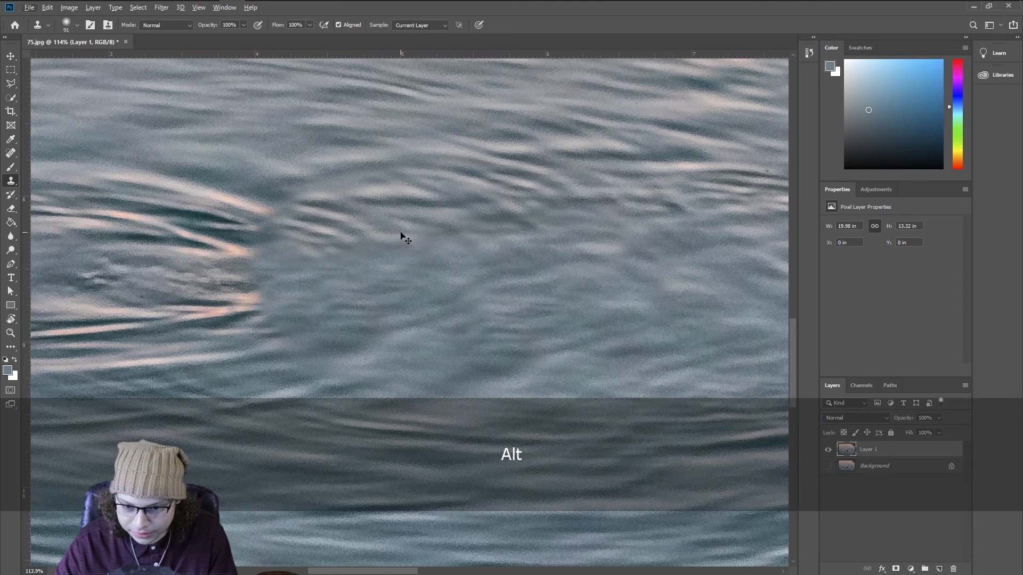
{"action": "key", "text": "ctrl+z"}
{"action": "left_click", "coordinate": [248, 163], "text": "alt"}
{"action": "mouse_move", "coordinate": [221, 161]}
{"action": "left_mouse_down"}
{"action": "mouse_move", "coordinate": [337, 152]}
{"action": "mouse_move", "coordinate": [382, 171]}
{"action": "left_mouse_up"}
{"action": "left_click", "coordinate": [399, 324], "text": "alt"}
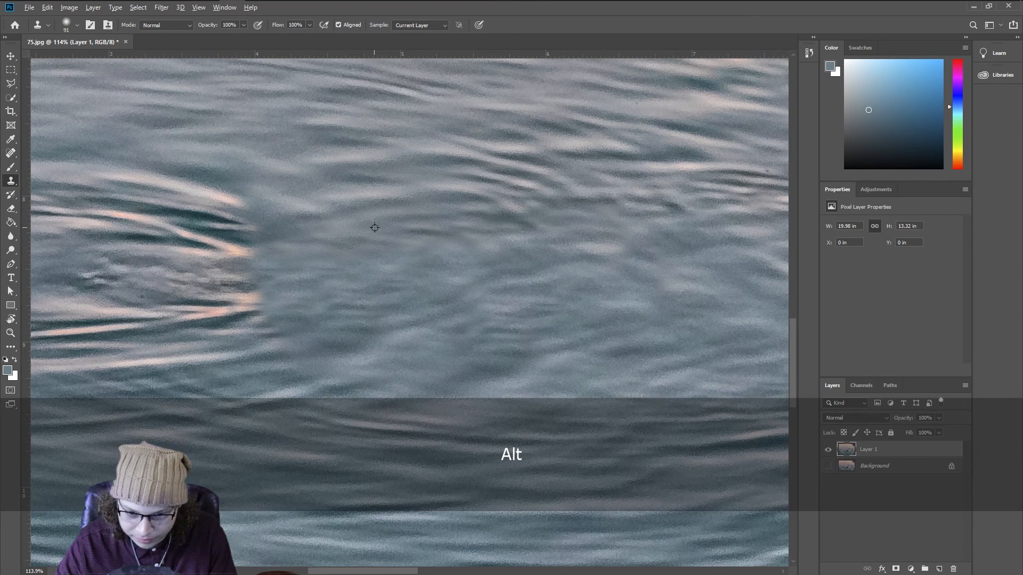
{"action": "left_click", "coordinate": [191, 154], "text": "alt"}
{"action": "left_click_drag", "start_coordinate": [234, 193], "coordinate": [230, 230]}
{"action": "left_click", "coordinate": [290, 149], "text": "alt"}
{"action": "key", "text": "ctrl+z"}
{"action": "left_click", "coordinate": [242, 135], "text": "alt"}
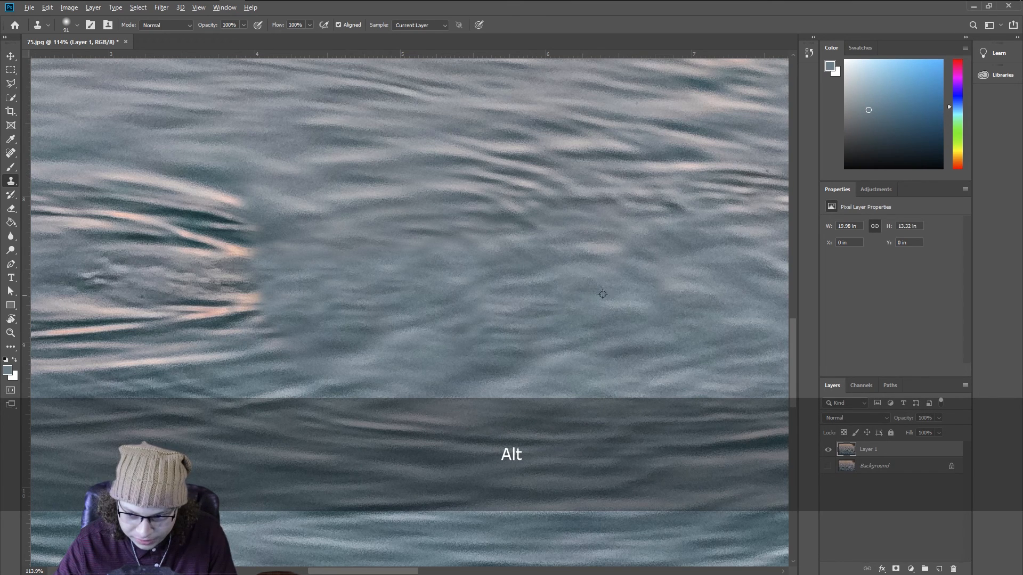
Step: Zoom out to review the edited area within the whole photo
{"action": "key", "text": "z"}
{"action": "right_click", "coordinate": [484, 302]}
{"action": "left_click", "coordinate": [504, 312]}
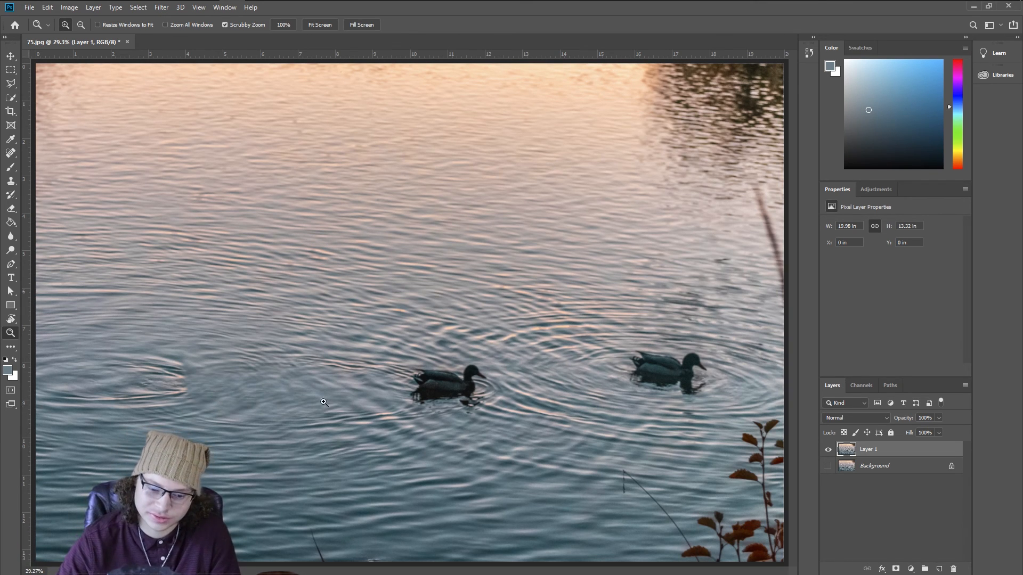
{"action": "left_click_drag", "start_coordinate": [207, 363], "coordinate": [271, 376]}
{"action": "key", "text": "space"}
{"action": "mouse_move", "coordinate": [339, 380]}
{"action": "left_mouse_down"}
{"action": "mouse_move", "coordinate": [321, 244]}
{"action": "mouse_move", "coordinate": [303, 216]}
{"action": "left_mouse_up"}
{"action": "key", "text": "s"}
{"action": "left_click", "coordinate": [412, 263]}
{"action": "key", "text": "ctrl+z"}
Step: Clone water over the upper part of the patched area from a nearby sample
{"action": "key", "text": "z"}
{"action": "left_click_drag", "start_coordinate": [486, 279], "coordinate": [450, 295]}
{"action": "key", "text": "s"}
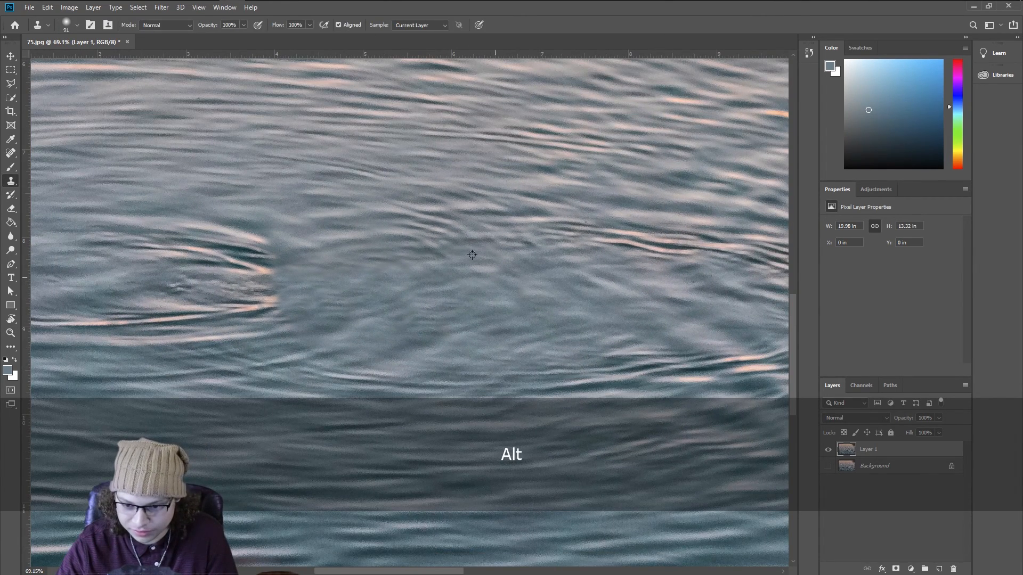
{"action": "left_click", "coordinate": [491, 210], "text": "alt"}
{"action": "left_click_drag", "start_coordinate": [510, 232], "coordinate": [479, 241]}
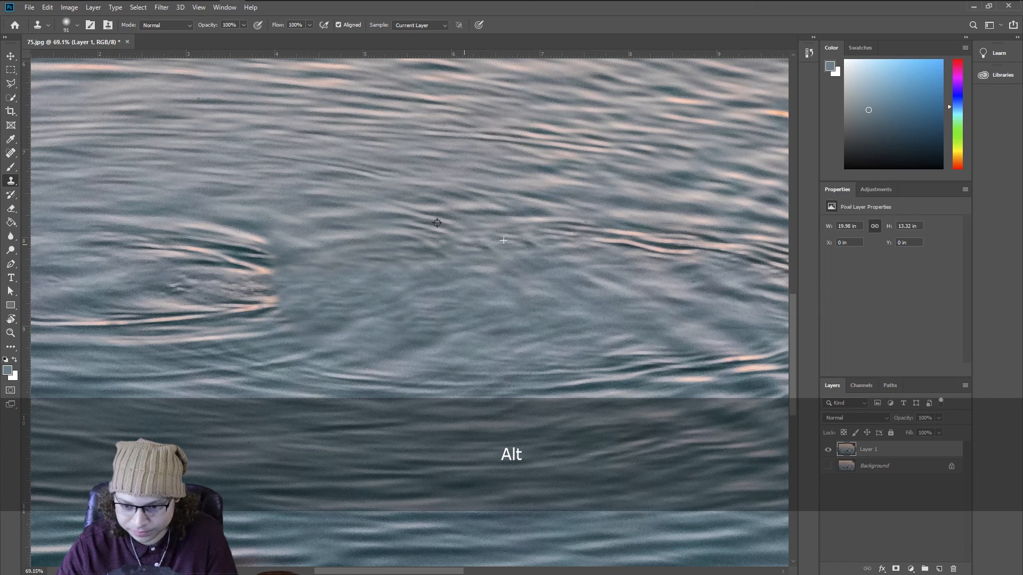
Step: Clone more rippled water over the smoothed patch, resampling and undoing a stroke that doesn't blend
{"action": "left_click_drag", "start_coordinate": [423, 304], "coordinate": [598, 303]}
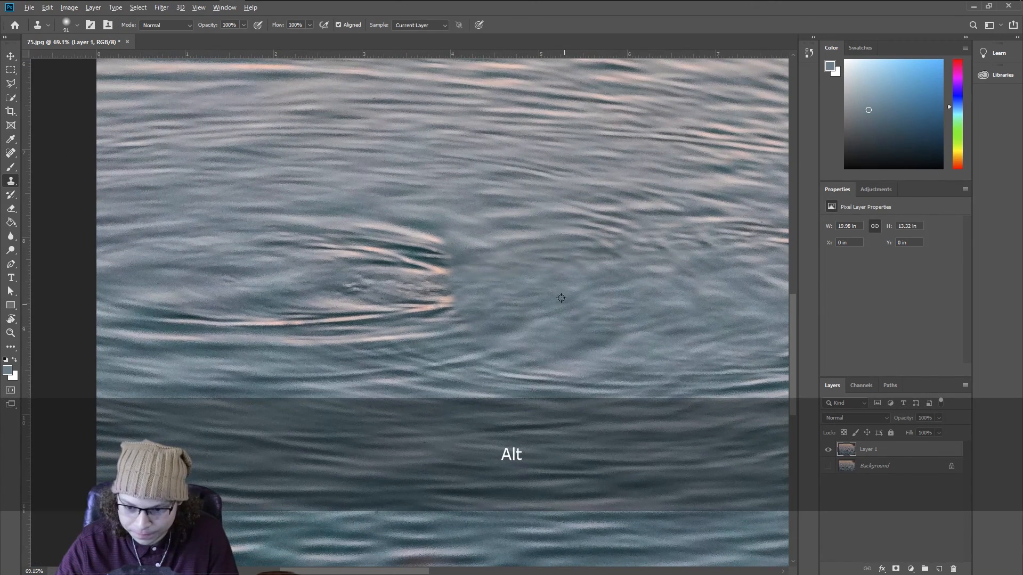
{"action": "left_click", "coordinate": [592, 379], "text": "alt"}
{"action": "left_click_drag", "start_coordinate": [558, 373], "coordinate": [511, 361]}
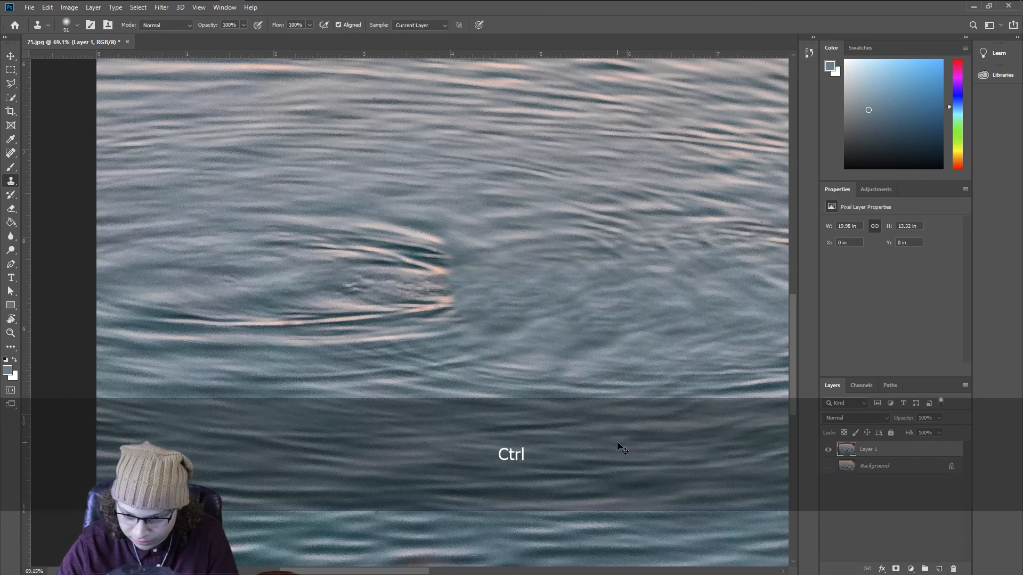
{"action": "key", "text": "ctrl+z"}
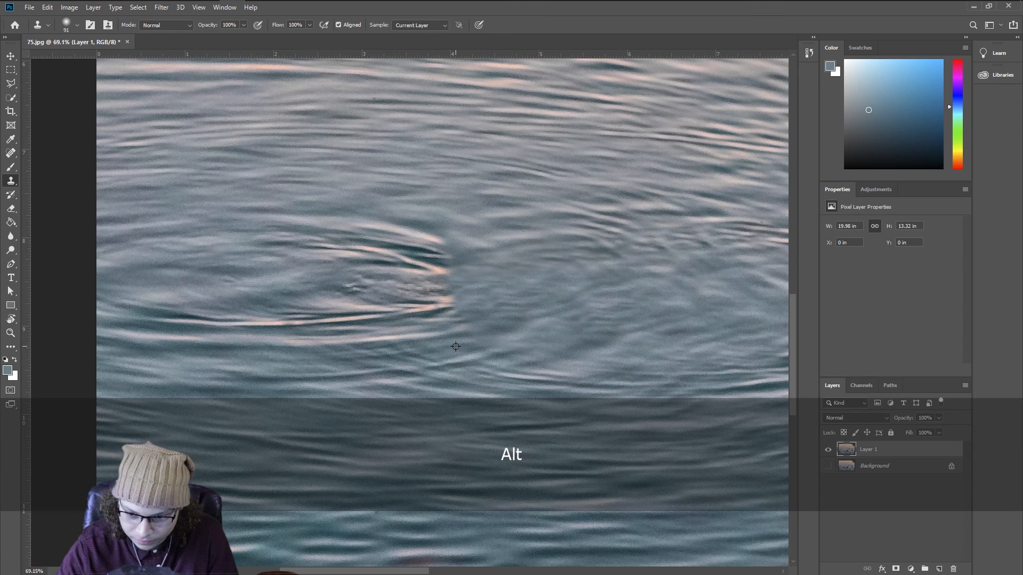
{"action": "left_click", "coordinate": [490, 300], "text": "alt"}
{"action": "left_click_drag", "start_coordinate": [494, 334], "coordinate": [476, 337]}
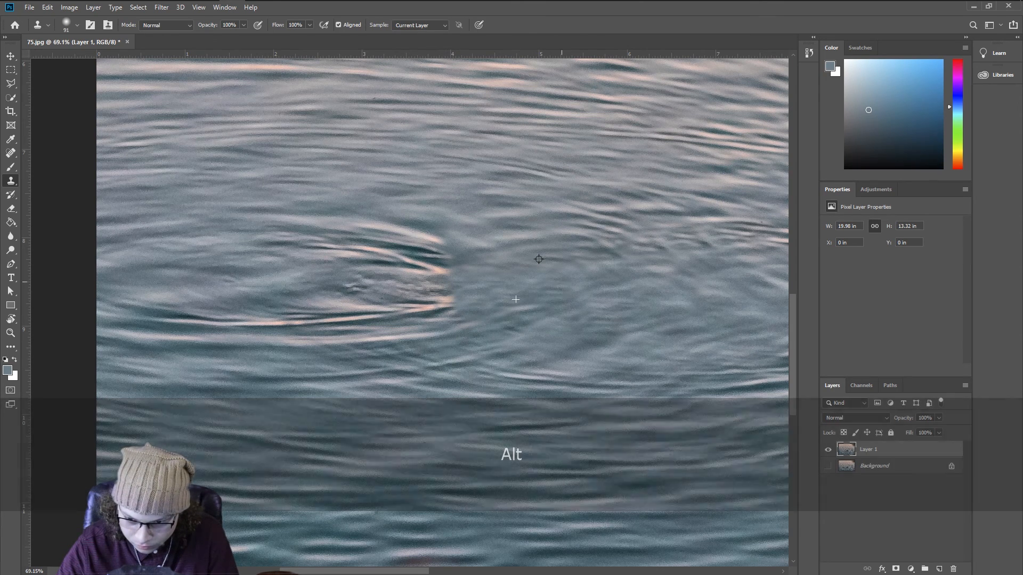
{"action": "left_click", "coordinate": [519, 250], "text": "alt"}
{"action": "left_click", "coordinate": [546, 263]}
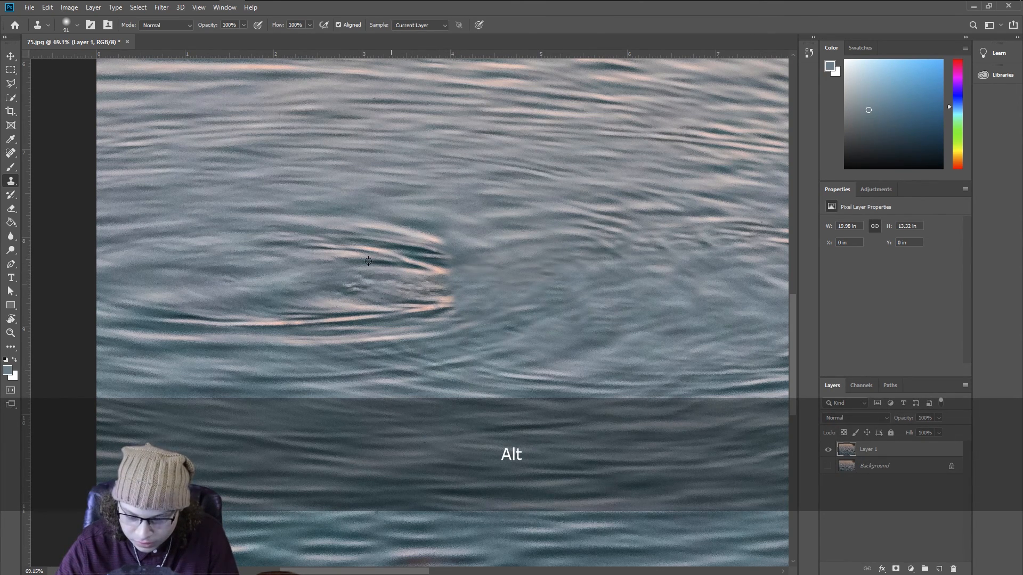
Step: Try painting over the bright wake beside the patch with a brush color sampled from the water
{"action": "key", "text": "z"}
{"action": "left_click_drag", "start_coordinate": [392, 285], "coordinate": [424, 288]}
{"action": "key", "text": "space"}
{"action": "mouse_move", "coordinate": [424, 289]}
{"action": "left_mouse_down"}
{"action": "mouse_move", "coordinate": [488, 221]}
{"action": "mouse_move", "coordinate": [544, 216]}
{"action": "left_mouse_up"}
{"action": "key", "text": "b"}
{"action": "key", "text": "ctrl+z"}
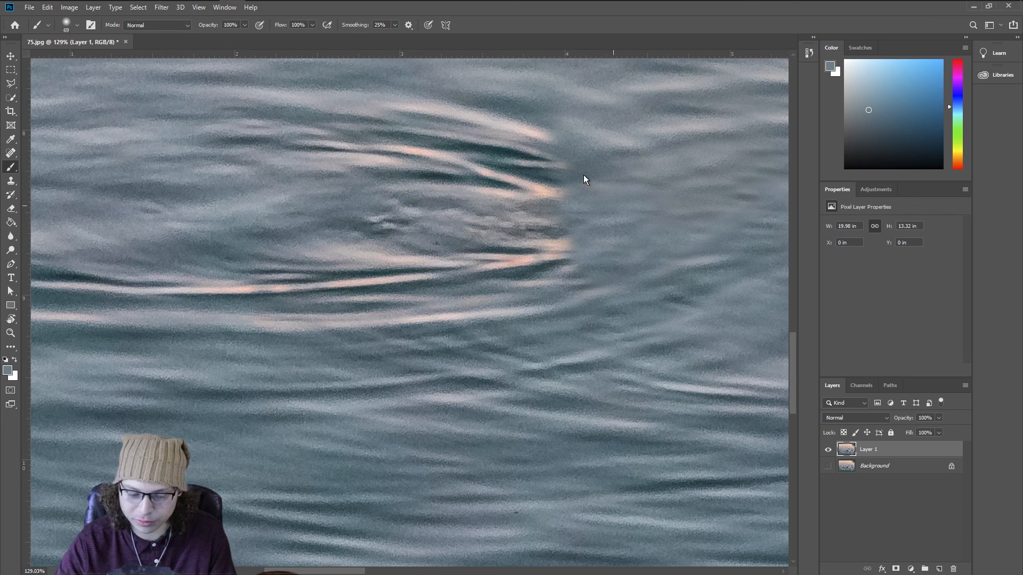
{"action": "key", "text": "d"}
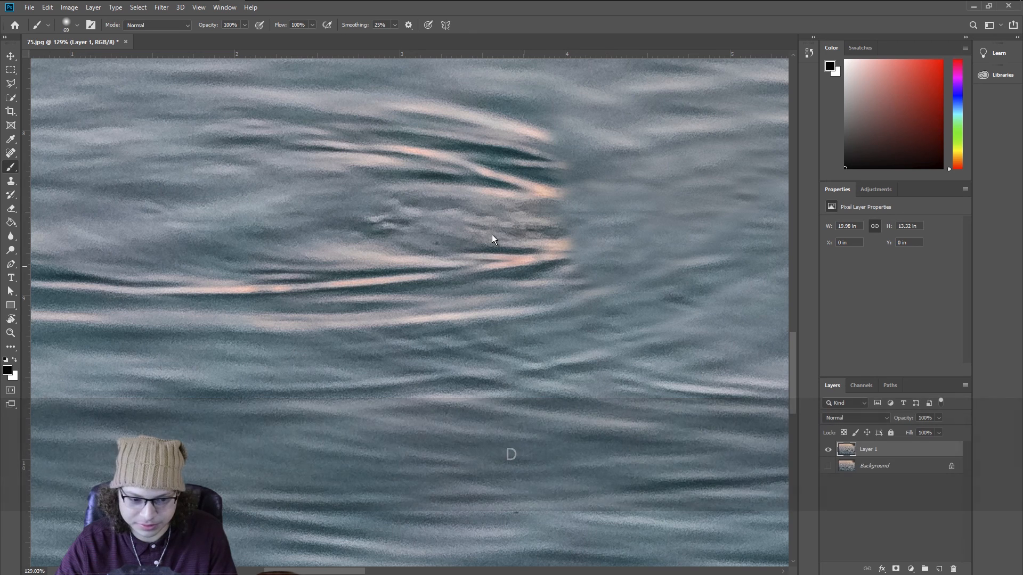
{"action": "left_click", "coordinate": [484, 171], "text": "alt"}
{"action": "left_click_drag", "start_coordinate": [553, 207], "coordinate": [557, 176]}
{"action": "key", "text": "ctrl+z"}
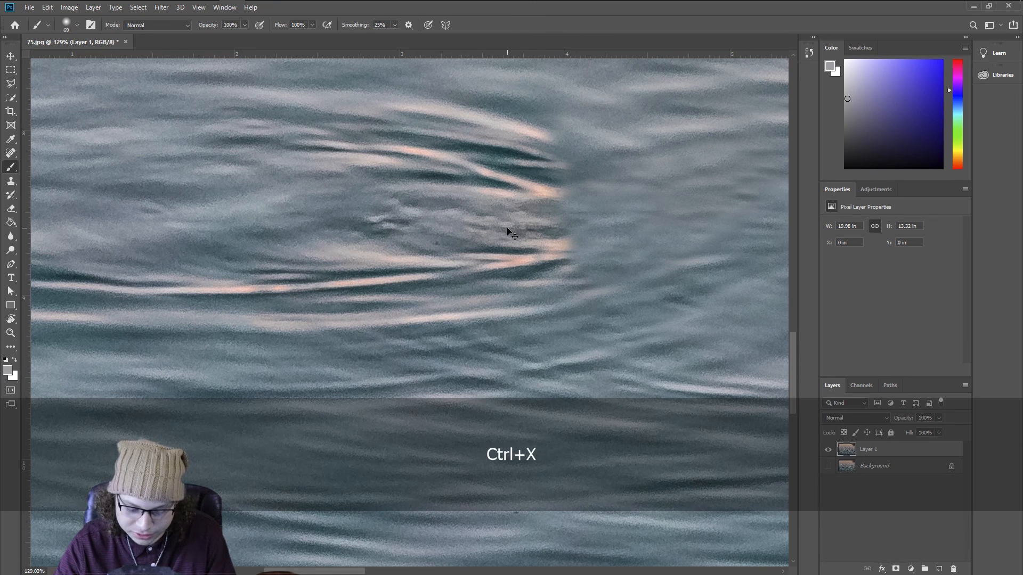
{"action": "key", "text": "d"}
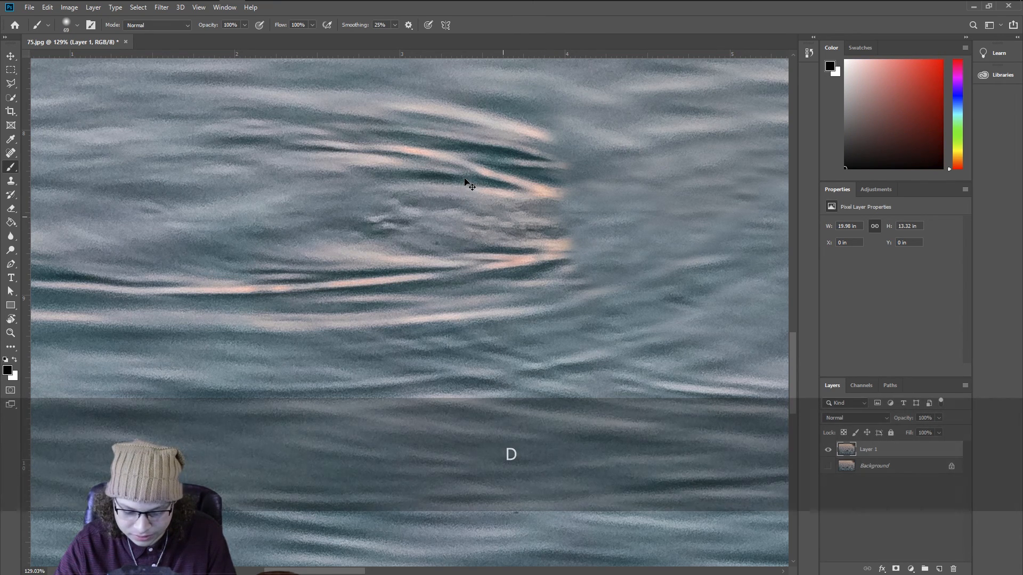
Step: Switch to the Clone Stamp and clone water over the ends of the bright wake ripples where the duck sat
{"action": "key", "text": "s"}
{"action": "left_click", "coordinate": [481, 211], "text": "alt"}
{"action": "left_click", "coordinate": [509, 211], "text": "alt"}
{"action": "mouse_move", "coordinate": [555, 229]}
{"action": "left_mouse_down"}
{"action": "mouse_move", "coordinate": [566, 176]}
{"action": "mouse_move", "coordinate": [573, 254]}
{"action": "left_mouse_up"}
{"action": "left_click", "coordinate": [542, 260], "text": "alt"}
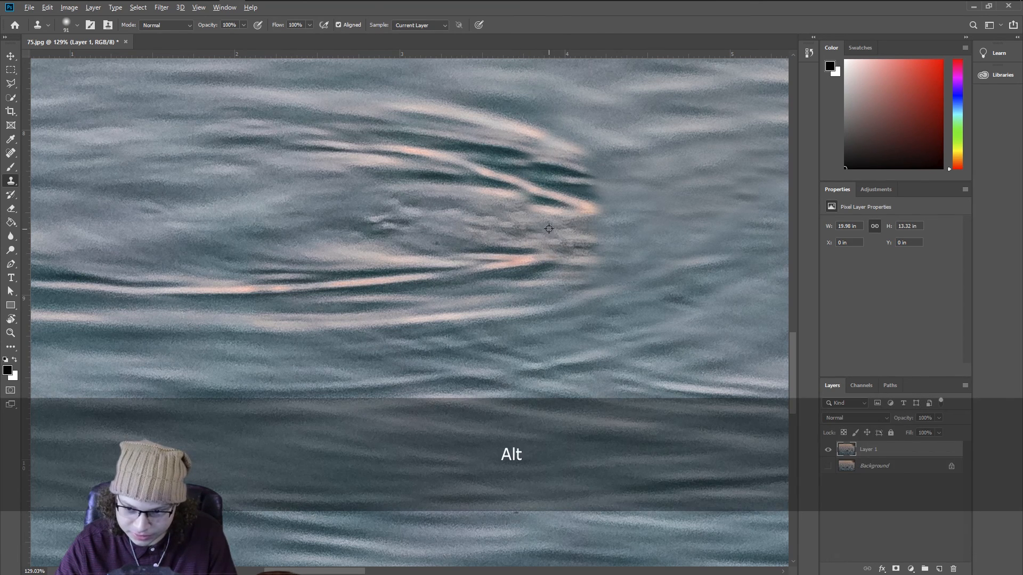
{"action": "left_click", "coordinate": [378, 226], "text": "alt"}
{"action": "mouse_move", "coordinate": [601, 229]}
{"action": "left_mouse_down"}
{"action": "mouse_move", "coordinate": [578, 185]}
{"action": "mouse_move", "coordinate": [566, 212]}
{"action": "mouse_move", "coordinate": [634, 224]}
{"action": "left_mouse_up"}
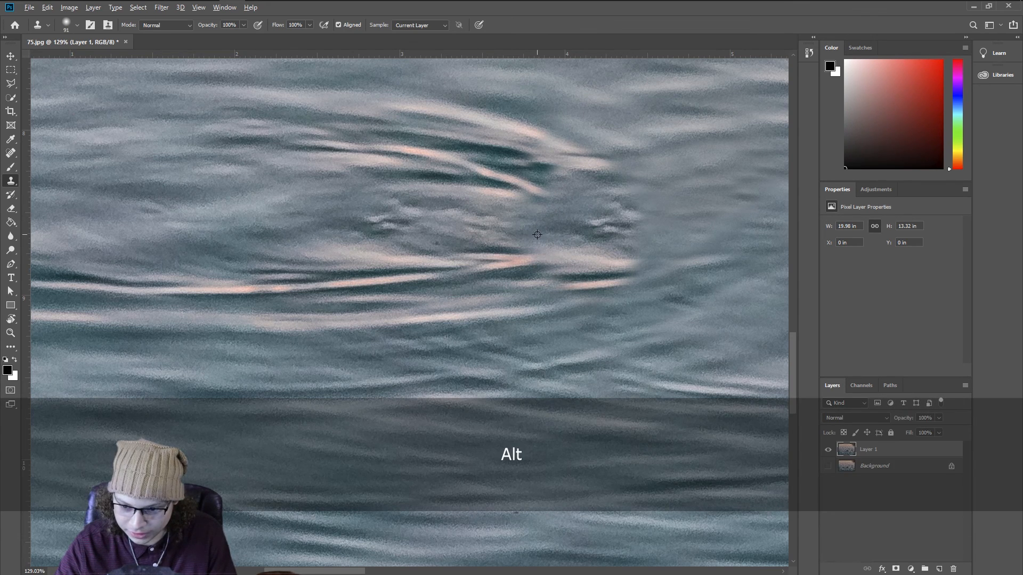
{"action": "mouse_move", "coordinate": [516, 255]}
{"action": "left_mouse_down"}
{"action": "mouse_move", "coordinate": [485, 263]}
{"action": "mouse_move", "coordinate": [603, 266]}
{"action": "mouse_move", "coordinate": [594, 281]}
{"action": "mouse_move", "coordinate": [615, 279]}
{"action": "mouse_move", "coordinate": [591, 281]}
{"action": "left_mouse_up"}
{"action": "left_click", "coordinate": [579, 242], "text": "alt"}
{"action": "left_click", "coordinate": [516, 246], "text": "alt"}
{"action": "left_click_drag", "start_coordinate": [595, 303], "coordinate": [588, 295]}
{"action": "left_click", "coordinate": [491, 235], "text": "alt"}
{"action": "left_click", "coordinate": [548, 286]}
{"action": "left_click", "coordinate": [453, 223], "text": "alt"}
{"action": "left_click", "coordinate": [510, 278]}
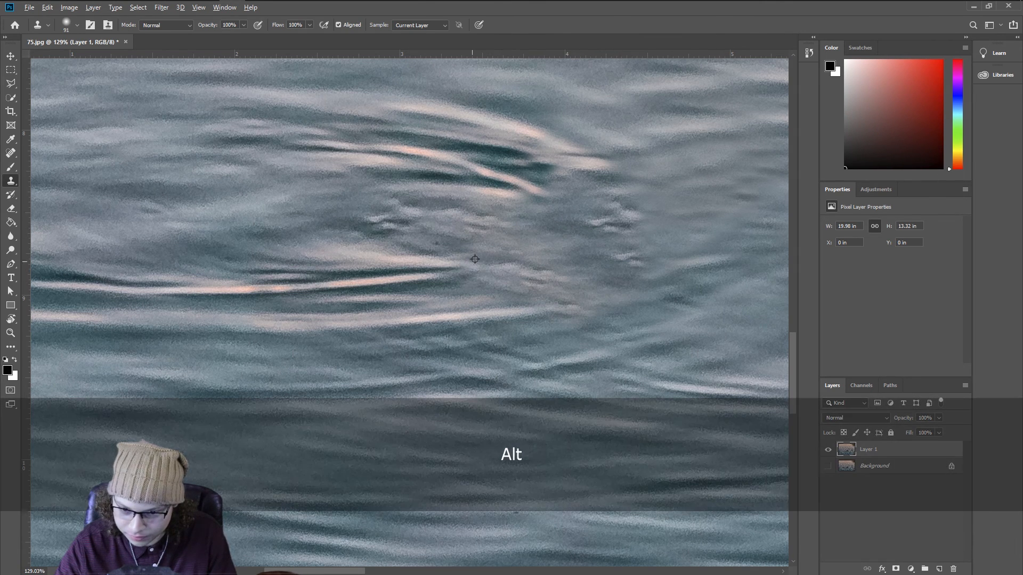
Step: Clone more water over the remaining wake ripples and the area just above them
{"action": "left_click", "coordinate": [440, 231], "text": "alt"}
{"action": "left_click", "coordinate": [473, 264]}
{"action": "left_click", "coordinate": [413, 219], "text": "alt"}
{"action": "left_click_drag", "start_coordinate": [453, 258], "coordinate": [377, 268]}
{"action": "left_click", "coordinate": [415, 201], "text": "alt"}
{"action": "left_click", "coordinate": [434, 225], "text": "alt"}
{"action": "left_click_drag", "start_coordinate": [575, 168], "coordinate": [552, 168]}
{"action": "left_click", "coordinate": [607, 133], "text": "alt"}
{"action": "left_click_drag", "start_coordinate": [522, 127], "coordinate": [360, 92]}
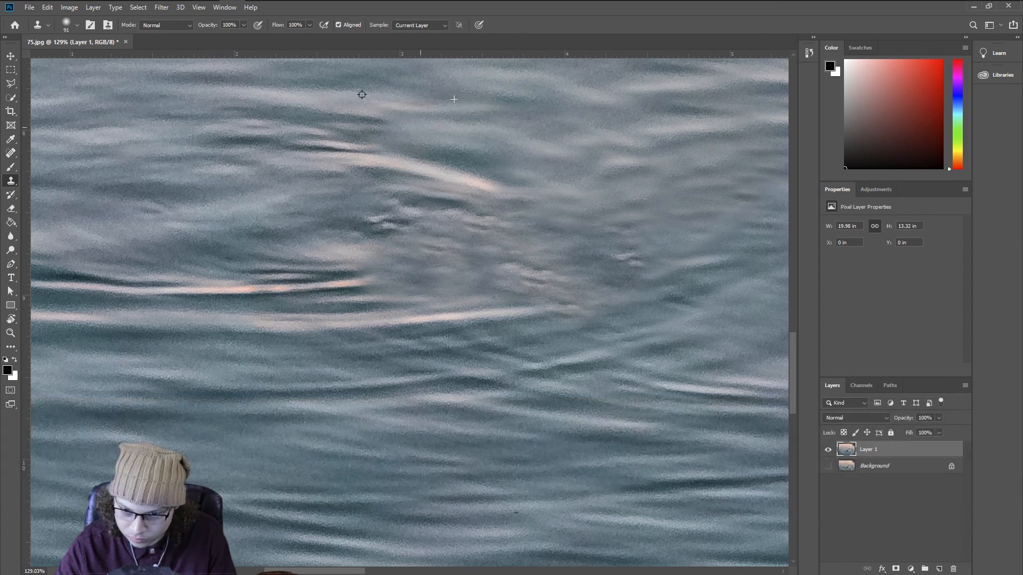
Step: Clone ripples over the lower wake lines, undoing two strokes that don't blend
{"action": "left_click", "coordinate": [639, 186], "text": "alt"}
{"action": "mouse_move", "coordinate": [496, 183]}
{"action": "left_mouse_down"}
{"action": "mouse_move", "coordinate": [406, 150]}
{"action": "mouse_move", "coordinate": [509, 315]}
{"action": "left_mouse_up"}
{"action": "left_click", "coordinate": [509, 315], "text": "alt"}
{"action": "left_click_drag", "start_coordinate": [508, 205], "coordinate": [435, 112]}
{"action": "left_click_drag", "start_coordinate": [452, 168], "coordinate": [392, 178]}
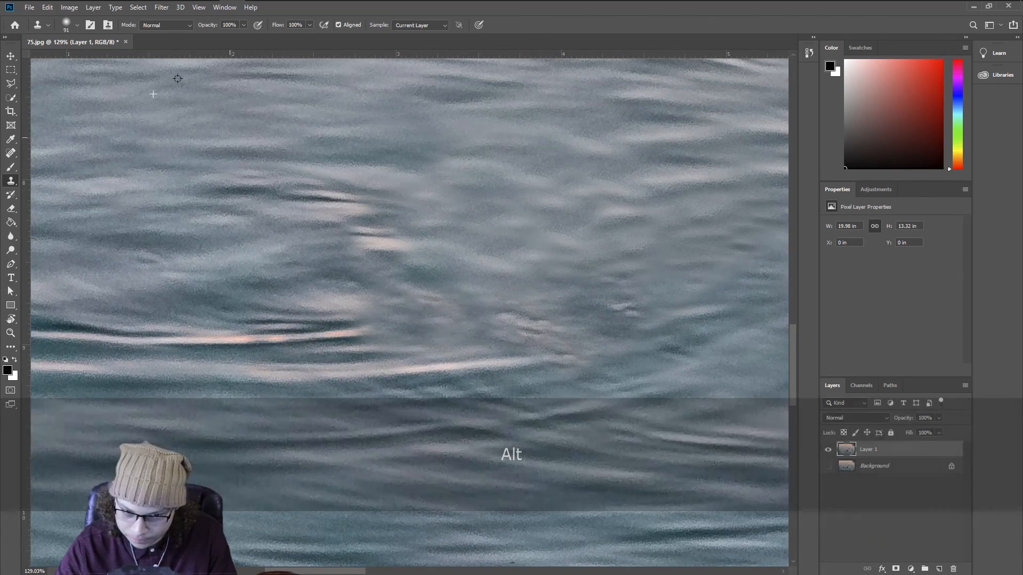
{"action": "left_click", "coordinate": [119, 91], "text": "alt"}
{"action": "left_click_drag", "start_coordinate": [319, 197], "coordinate": [388, 245]}
{"action": "left_click", "coordinate": [331, 212], "text": "alt"}
{"action": "mouse_move", "coordinate": [440, 301]}
{"action": "left_mouse_down"}
{"action": "mouse_move", "coordinate": [373, 309]}
{"action": "mouse_move", "coordinate": [522, 365]}
{"action": "left_mouse_up"}
{"action": "left_click", "coordinate": [299, 251], "text": "alt"}
{"action": "key", "text": "ctrl+z"}
{"action": "key", "text": "ctrl+z"}
{"action": "left_click_drag", "start_coordinate": [608, 297], "coordinate": [594, 196]}
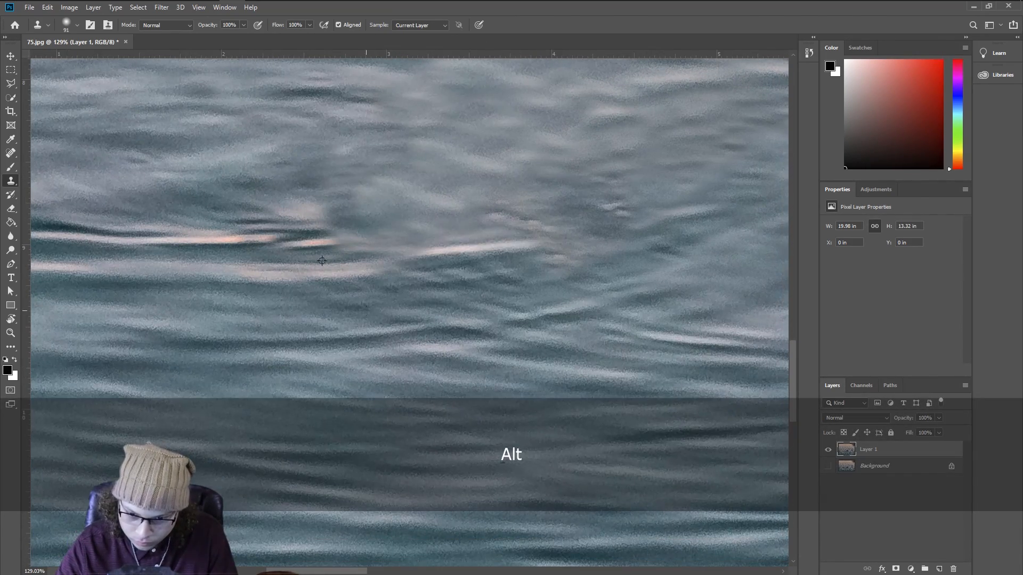
{"action": "left_click_drag", "start_coordinate": [410, 242], "coordinate": [591, 256]}
{"action": "left_click", "coordinate": [552, 161], "text": "alt"}
{"action": "left_click_drag", "start_coordinate": [628, 191], "coordinate": [663, 168]}
Step: Try dabbing a water color sampled with the brush onto the patched area
{"action": "key", "text": "z"}
{"action": "key", "text": "ctrl+0"}
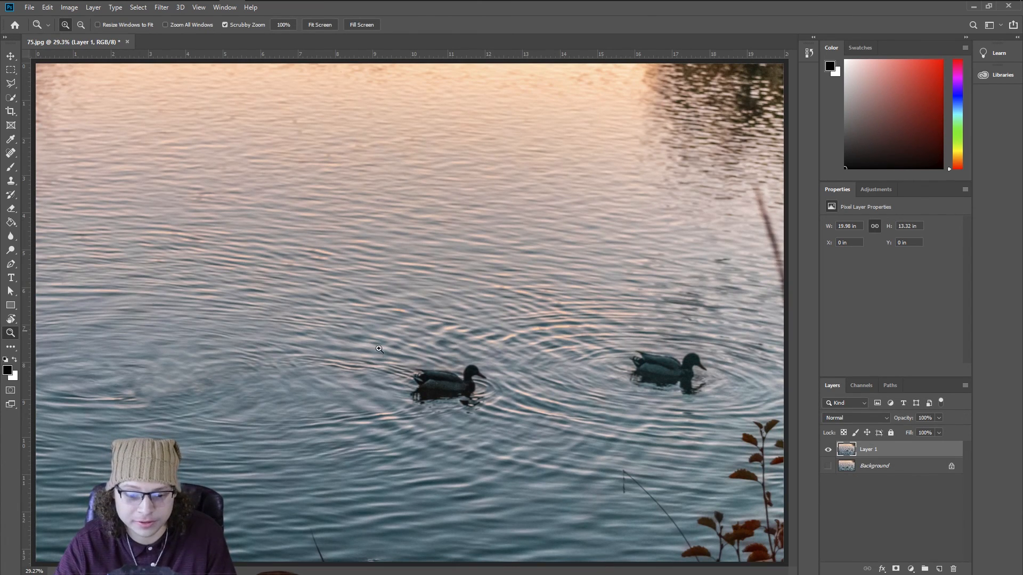
{"action": "left_click_drag", "start_coordinate": [208, 392], "coordinate": [657, 273]}
{"action": "key", "text": "space"}
{"action": "left_click_drag", "start_coordinate": [529, 245], "coordinate": [506, 345]}
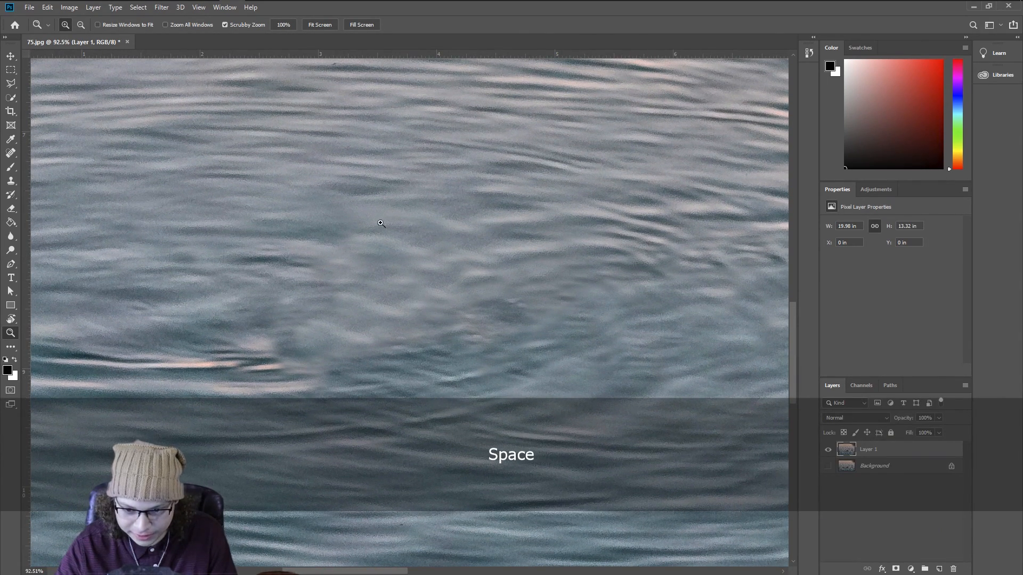
{"action": "key", "text": "b"}
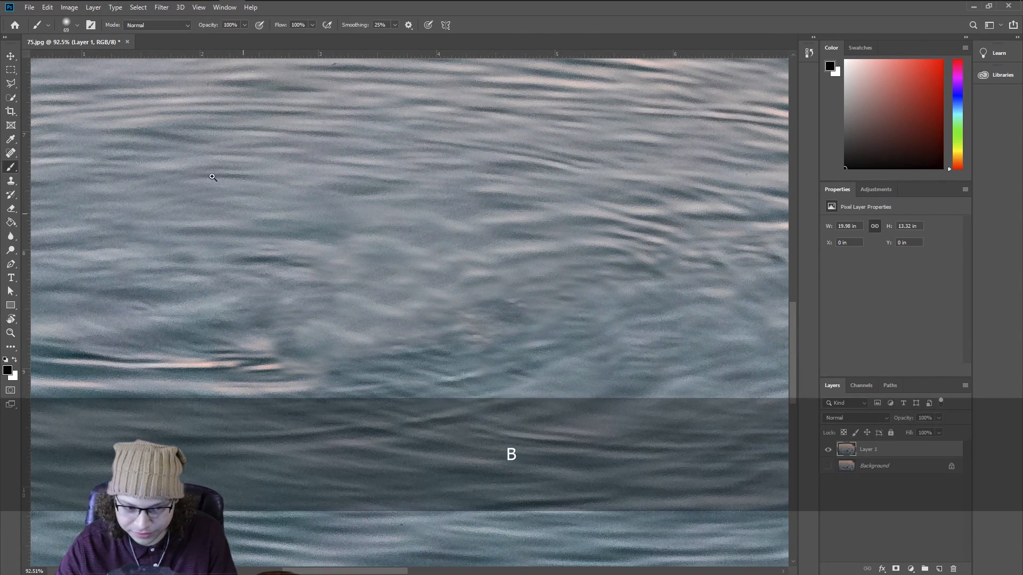
{"action": "left_click", "coordinate": [290, 226], "text": "alt"}
{"action": "left_click", "coordinate": [386, 242]}
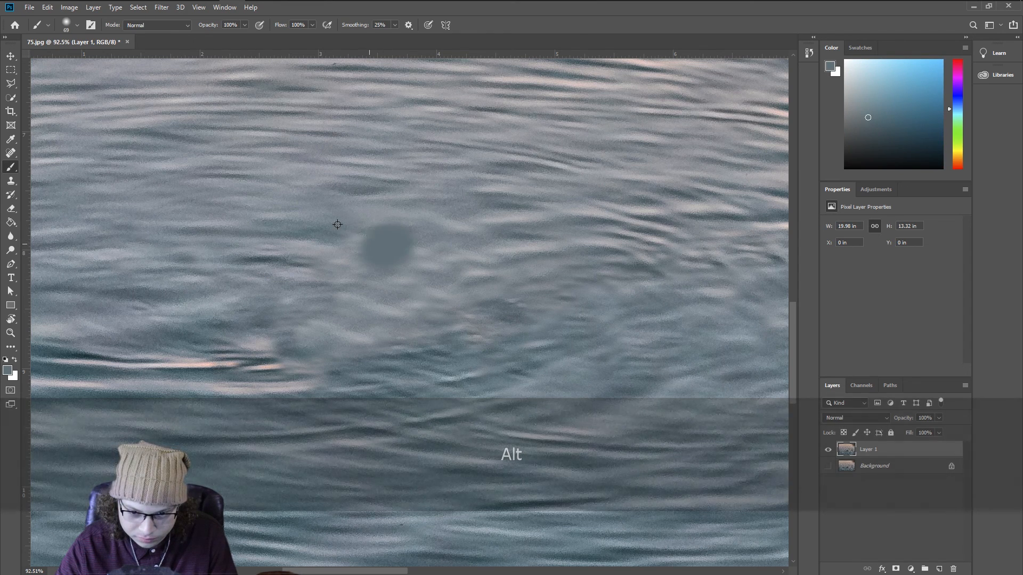
{"action": "key", "text": "ctrl+z"}
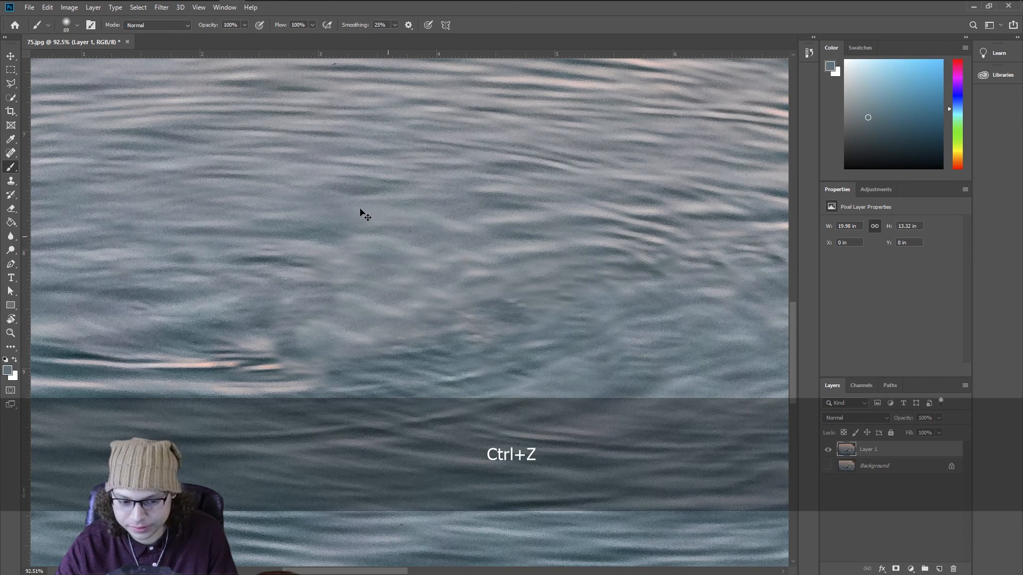
Step: Clone water over the left portion of the patch, undoing three strokes that don't blend
{"action": "key", "text": "s"}
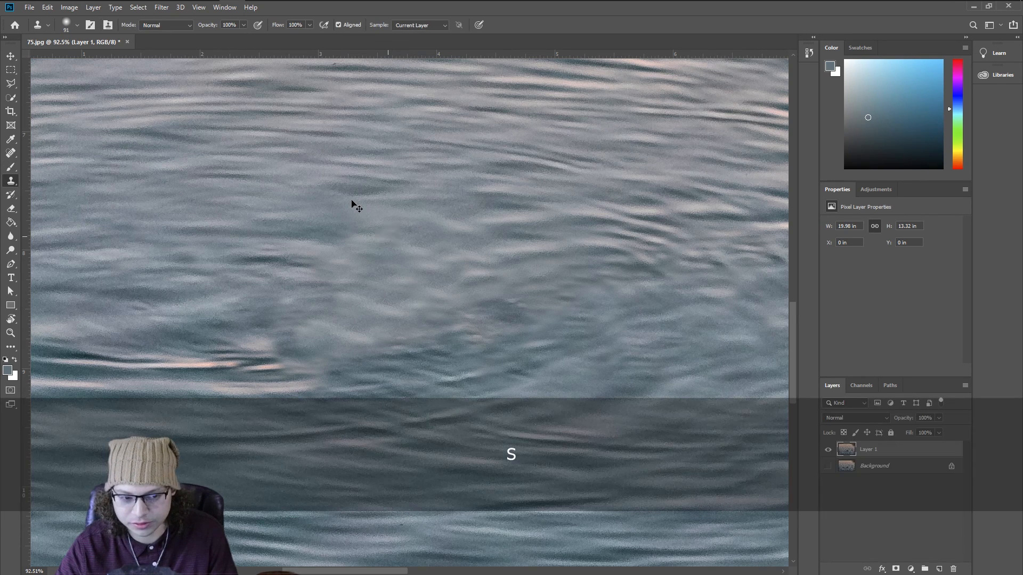
{"action": "key", "text": "d"}
{"action": "left_click", "coordinate": [325, 279], "text": "alt"}
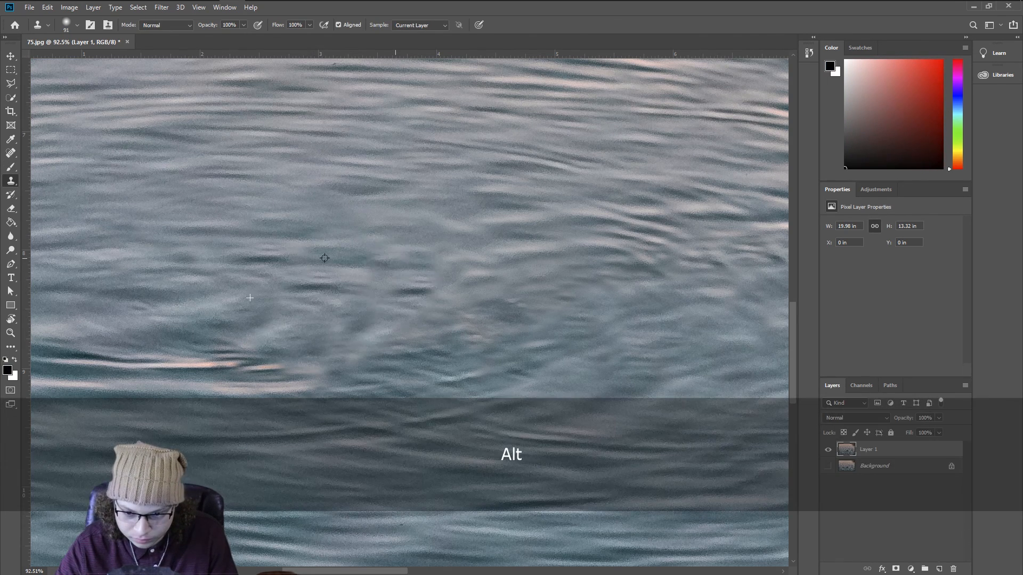
{"action": "left_click_drag", "start_coordinate": [465, 279], "coordinate": [447, 341]}
{"action": "left_click", "coordinate": [304, 264], "text": "alt"}
{"action": "left_click_drag", "start_coordinate": [408, 314], "coordinate": [256, 376]}
{"action": "left_click", "coordinate": [372, 171], "text": "alt"}
{"action": "left_click_drag", "start_coordinate": [450, 176], "coordinate": [469, 242]}
{"action": "left_click", "coordinate": [392, 173], "text": "alt"}
{"action": "mouse_move", "coordinate": [486, 184]}
{"action": "left_mouse_down"}
{"action": "mouse_move", "coordinate": [439, 326]}
{"action": "mouse_move", "coordinate": [392, 356]}
{"action": "left_mouse_up"}
{"action": "left_click", "coordinate": [608, 315], "text": "alt"}
{"action": "left_click_drag", "start_coordinate": [495, 306], "coordinate": [539, 337]}
{"action": "key", "text": "ctrl+z"}
{"action": "key", "text": "ctrl+z"}
{"action": "key", "text": "ctrl+z"}
Step: Clone rippled water across the upper-middle part of the patch
{"action": "left_click", "coordinate": [379, 274], "text": "alt"}
{"action": "left_click_drag", "start_coordinate": [450, 205], "coordinate": [432, 202]}
{"action": "left_click", "coordinate": [480, 170], "text": "alt"}
{"action": "mouse_move", "coordinate": [501, 223]}
{"action": "left_mouse_down"}
{"action": "mouse_move", "coordinate": [538, 234]}
{"action": "mouse_move", "coordinate": [460, 232]}
{"action": "left_mouse_up"}
{"action": "left_click", "coordinate": [410, 200], "text": "alt"}
{"action": "left_click_drag", "start_coordinate": [453, 193], "coordinate": [380, 192]}
{"action": "left_click", "coordinate": [445, 194], "text": "alt"}
{"action": "left_click_drag", "start_coordinate": [478, 243], "coordinate": [566, 207]}
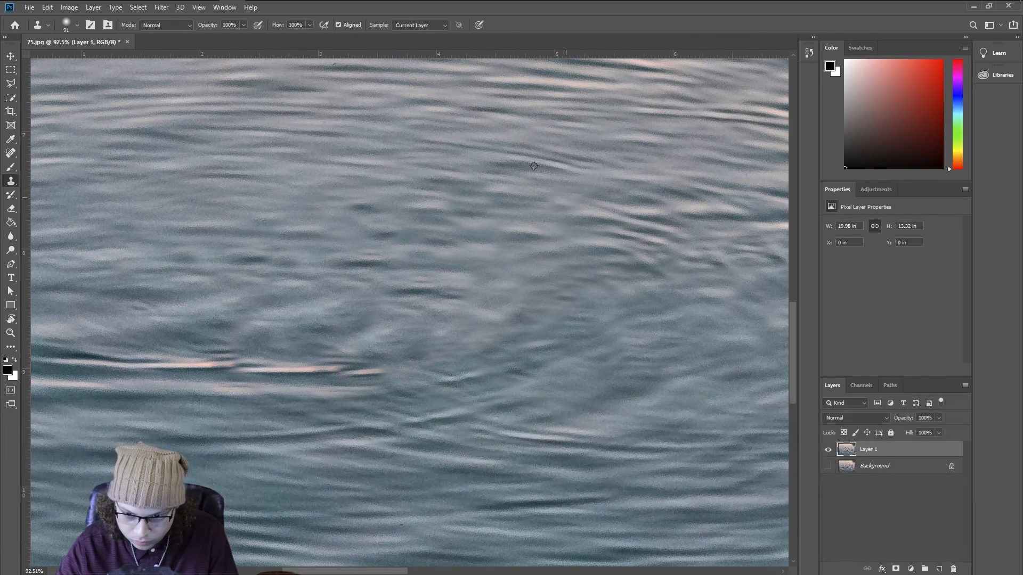
Step: Zoom out slightly and clone water over the patch's right side, undoing strokes that don't blend
{"action": "key", "text": "z"}
{"action": "right_click", "coordinate": [472, 298]}
{"action": "left_click", "coordinate": [491, 304]}
{"action": "left_click_drag", "start_coordinate": [218, 391], "coordinate": [251, 393]}
{"action": "key", "text": "s"}
{"action": "left_click_drag", "start_coordinate": [67, 432], "coordinate": [475, 317]}
{"action": "left_click", "coordinate": [349, 313], "text": "alt"}
{"action": "left_click", "coordinate": [376, 312], "text": "alt"}
{"action": "left_click", "coordinate": [458, 268], "text": "alt"}
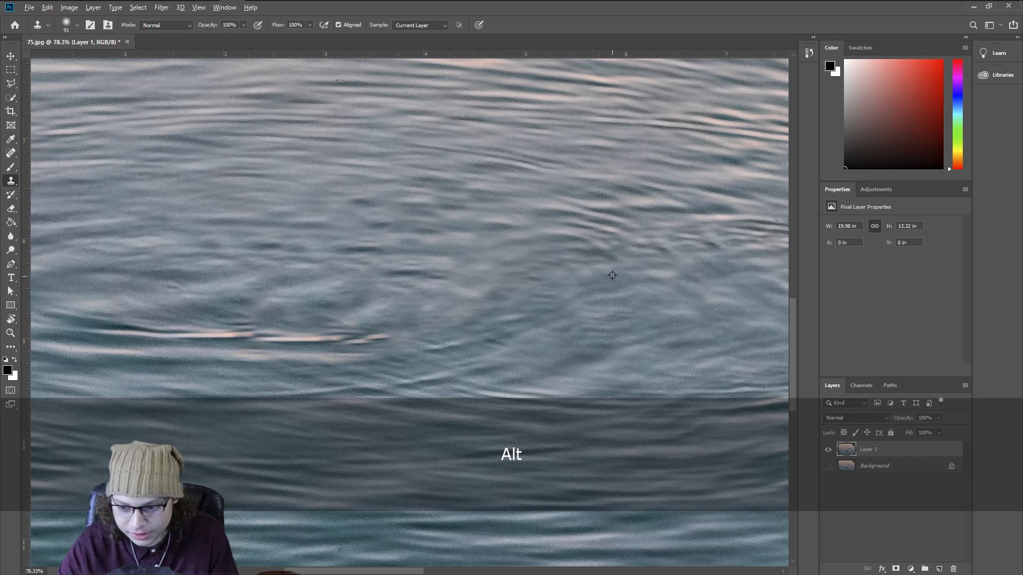
{"action": "left_click", "coordinate": [506, 228], "text": "alt"}
{"action": "left_click_drag", "start_coordinate": [552, 233], "coordinate": [511, 252]}
{"action": "key", "text": "ctrl+z"}
{"action": "key", "text": "ctrl+z"}
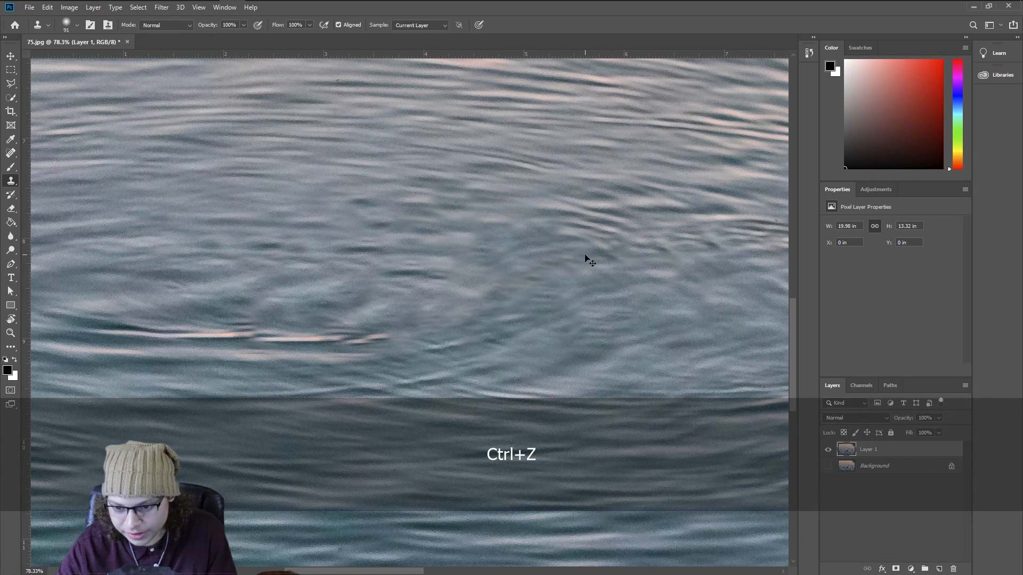
{"action": "key", "text": "ctrl+z"}
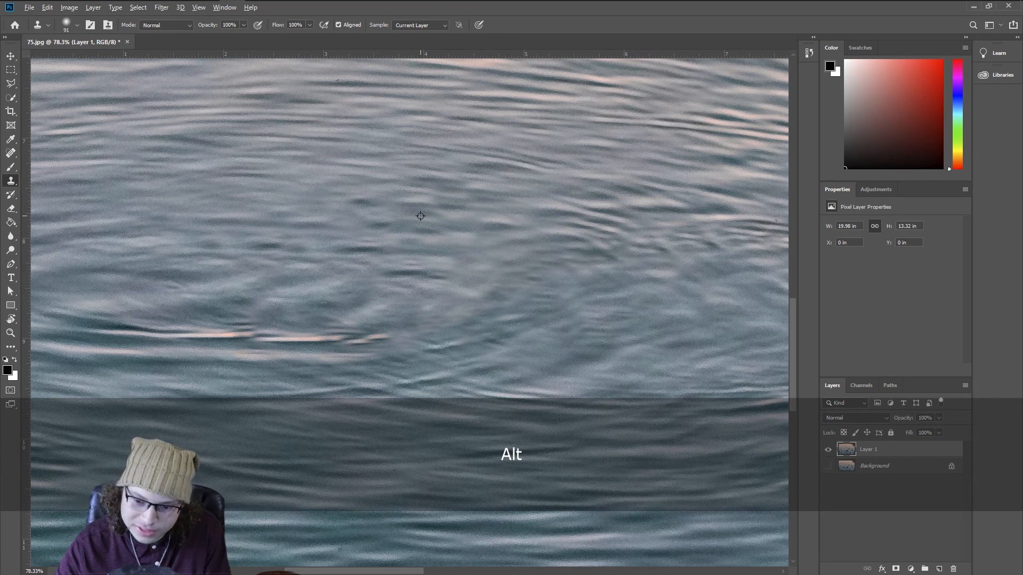
Step: Clone ripples from nearby water over the center of the patch, undoing one stroke
{"action": "left_click", "coordinate": [486, 191], "text": "alt"}
{"action": "left_click_drag", "start_coordinate": [510, 229], "coordinate": [483, 227]}
{"action": "left_click", "coordinate": [421, 264], "text": "alt"}
{"action": "left_click_drag", "start_coordinate": [482, 272], "coordinate": [498, 279]}
{"action": "left_click", "coordinate": [488, 242], "text": "alt"}
{"action": "mouse_move", "coordinate": [552, 240]}
{"action": "left_mouse_down"}
{"action": "mouse_move", "coordinate": [536, 245]}
{"action": "mouse_move", "coordinate": [541, 261]}
{"action": "left_mouse_up"}
{"action": "left_click", "coordinate": [455, 224], "text": "alt"}
{"action": "mouse_move", "coordinate": [535, 205]}
{"action": "left_mouse_down"}
{"action": "mouse_move", "coordinate": [482, 213]}
{"action": "mouse_move", "coordinate": [483, 225]}
{"action": "left_mouse_up"}
{"action": "left_click", "coordinate": [463, 250], "text": "alt"}
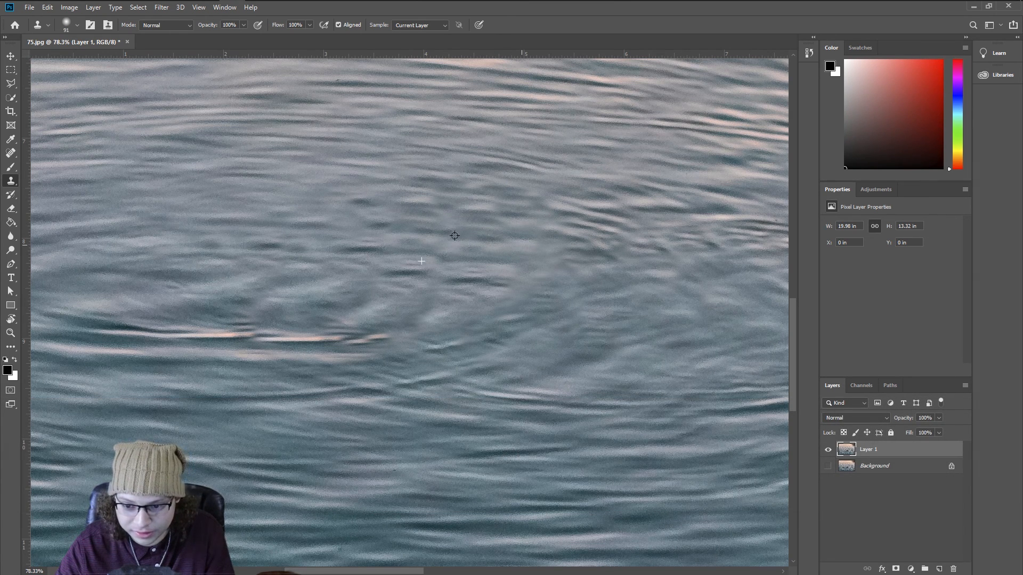
{"action": "left_click", "coordinate": [455, 236], "text": "alt"}
{"action": "left_click", "coordinate": [571, 173], "text": "alt"}
{"action": "mouse_move", "coordinate": [601, 192]}
{"action": "left_mouse_down"}
{"action": "mouse_move", "coordinate": [562, 176]}
{"action": "mouse_move", "coordinate": [541, 244]}
{"action": "mouse_move", "coordinate": [582, 152]}
{"action": "mouse_move", "coordinate": [566, 156]}
{"action": "left_mouse_up"}
{"action": "key", "text": "ctrl+z"}
{"action": "left_click", "coordinate": [566, 192], "text": "alt"}
{"action": "mouse_move", "coordinate": [599, 219]}
{"action": "left_mouse_down"}
{"action": "mouse_move", "coordinate": [568, 195]}
{"action": "mouse_move", "coordinate": [497, 196]}
{"action": "left_mouse_up"}
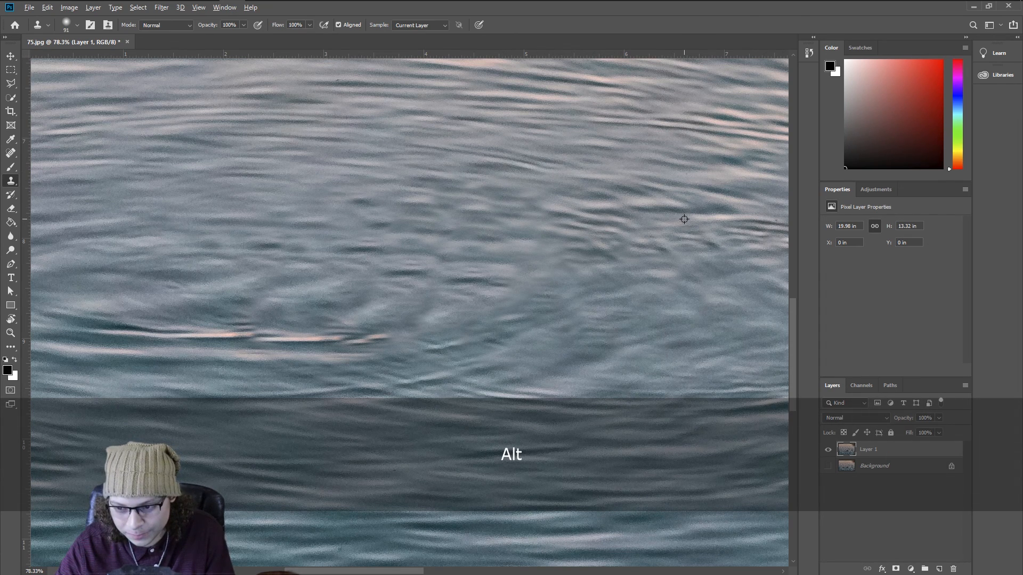
Step: Clone ripples sampled from the right over the patch's upper edge
{"action": "left_click", "coordinate": [656, 218], "text": "alt"}
{"action": "mouse_move", "coordinate": [554, 211]}
{"action": "left_mouse_down"}
{"action": "mouse_move", "coordinate": [554, 192]}
{"action": "mouse_move", "coordinate": [476, 216]}
{"action": "left_mouse_up"}
{"action": "mouse_move", "coordinate": [563, 231]}
{"action": "left_mouse_down"}
{"action": "mouse_move", "coordinate": [496, 229]}
{"action": "mouse_move", "coordinate": [501, 242]}
{"action": "left_mouse_up"}
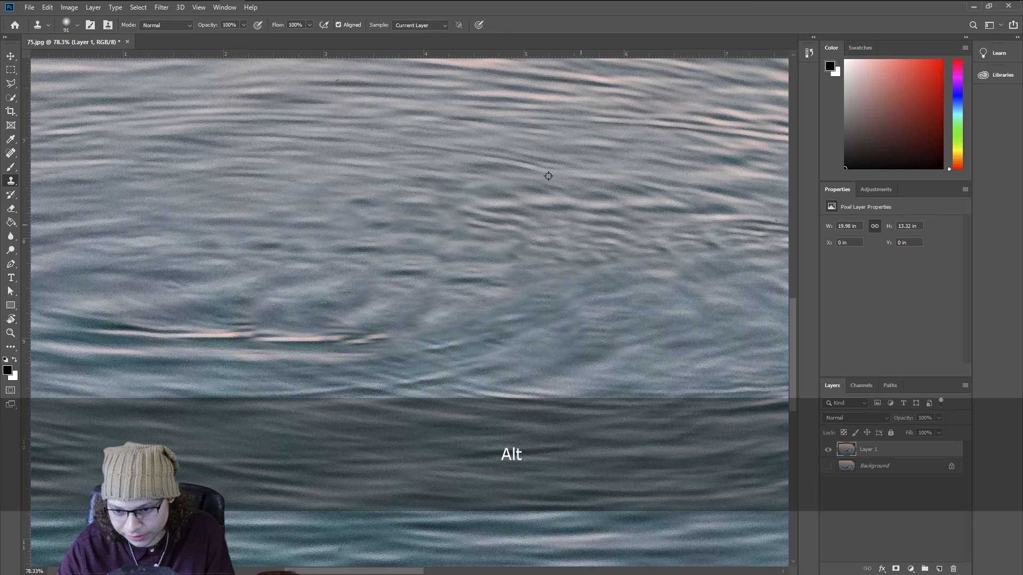
{"action": "left_click", "coordinate": [491, 197], "text": "alt"}
{"action": "mouse_move", "coordinate": [554, 243]}
{"action": "left_mouse_down"}
{"action": "mouse_move", "coordinate": [562, 258]}
{"action": "mouse_move", "coordinate": [579, 245]}
{"action": "mouse_move", "coordinate": [553, 259]}
{"action": "left_mouse_up"}
{"action": "key", "text": "alt"}
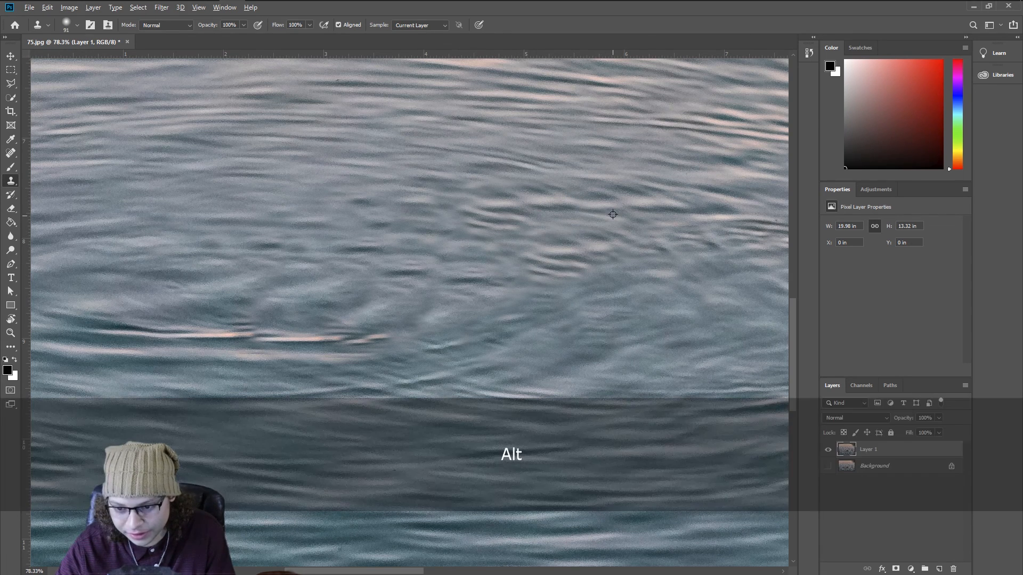
{"action": "left_click", "coordinate": [666, 198], "text": "alt"}
{"action": "left_click", "coordinate": [571, 213]}
{"action": "left_click", "coordinate": [525, 202], "text": "alt"}
{"action": "mouse_move", "coordinate": [560, 237]}
{"action": "left_mouse_down"}
{"action": "mouse_move", "coordinate": [531, 241]}
{"action": "mouse_move", "coordinate": [501, 266]}
{"action": "left_mouse_up"}
{"action": "left_click", "coordinate": [523, 206], "text": "alt"}
{"action": "key", "text": "alt"}
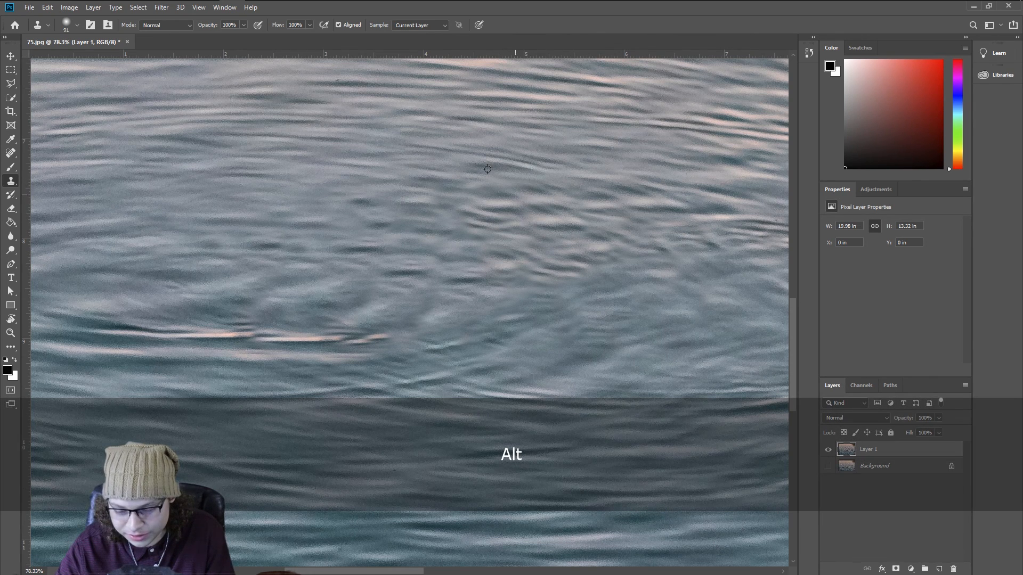
{"action": "mouse_move", "coordinate": [465, 190]}
{"action": "left_mouse_down"}
{"action": "mouse_move", "coordinate": [446, 203]}
{"action": "mouse_move", "coordinate": [470, 206]}
{"action": "mouse_move", "coordinate": [423, 192]}
{"action": "mouse_move", "coordinate": [464, 177]}
{"action": "left_mouse_up"}
{"action": "key", "text": "alt"}
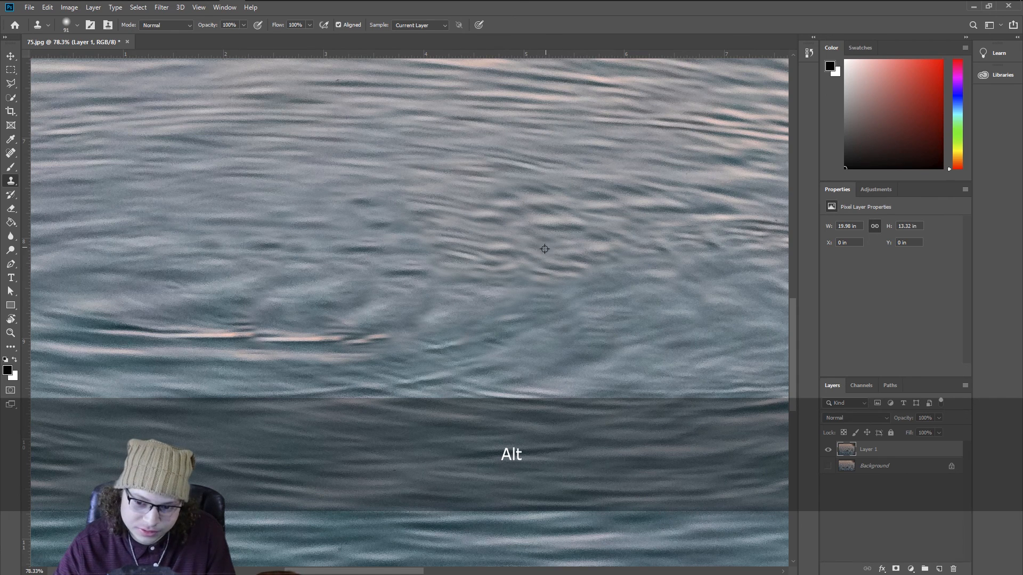
{"action": "mouse_move", "coordinate": [484, 218]}
{"action": "left_mouse_down"}
{"action": "mouse_move", "coordinate": [533, 207]}
{"action": "mouse_move", "coordinate": [503, 244]}
{"action": "mouse_move", "coordinate": [543, 261]}
{"action": "mouse_move", "coordinate": [593, 232]}
{"action": "left_mouse_up"}
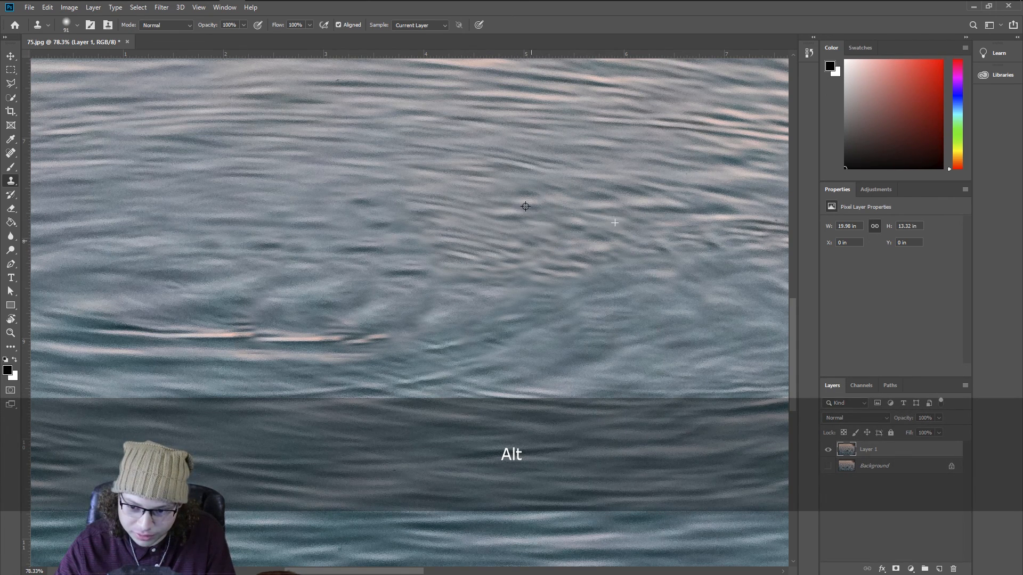
Step: Fit the photo on screen and show only the original Background layer to compare before and after
{"action": "key", "text": "z"}
{"action": "right_click", "coordinate": [389, 235]}
{"action": "left_click", "coordinate": [408, 238]}
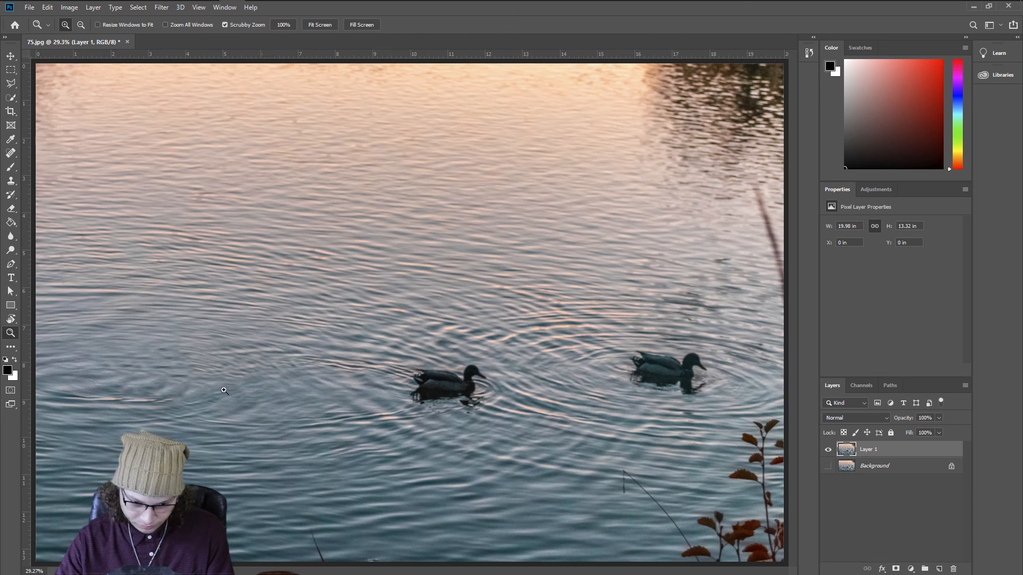
{"action": "left_click", "coordinate": [828, 466], "text": "alt"}
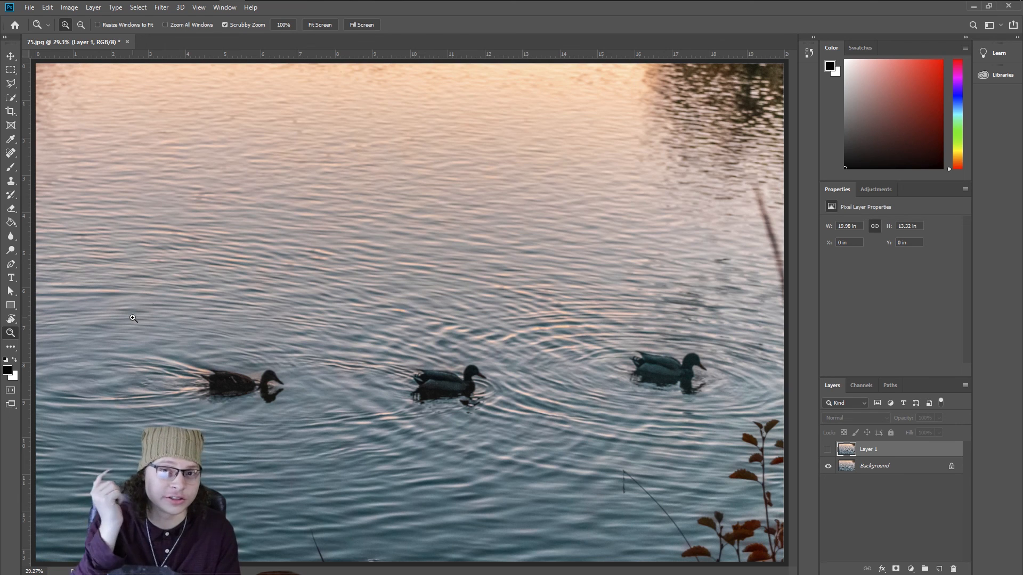
Step: Toggle Layer 1's visibility repeatedly to compare the edit with the original, leaving Layer 1 shown
{"action": "key", "text": "alt"}
{"action": "left_click", "coordinate": [830, 455]}
{"action": "left_click", "coordinate": [830, 455]}
{"action": "left_click", "coordinate": [828, 454]}
{"action": "left_click", "coordinate": [829, 453]}
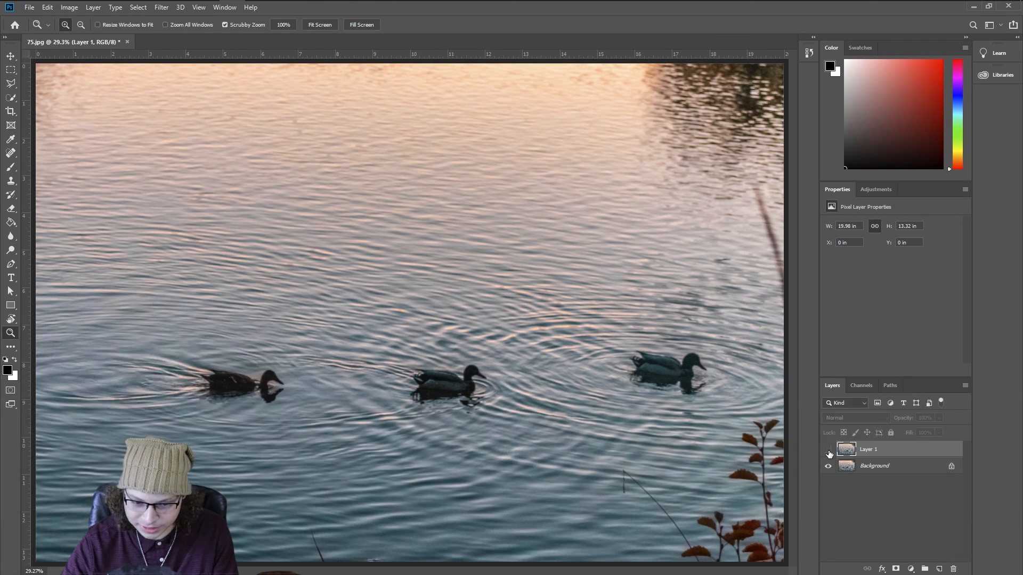
{"action": "left_click", "coordinate": [828, 453]}
{"action": "left_click", "coordinate": [829, 453]}
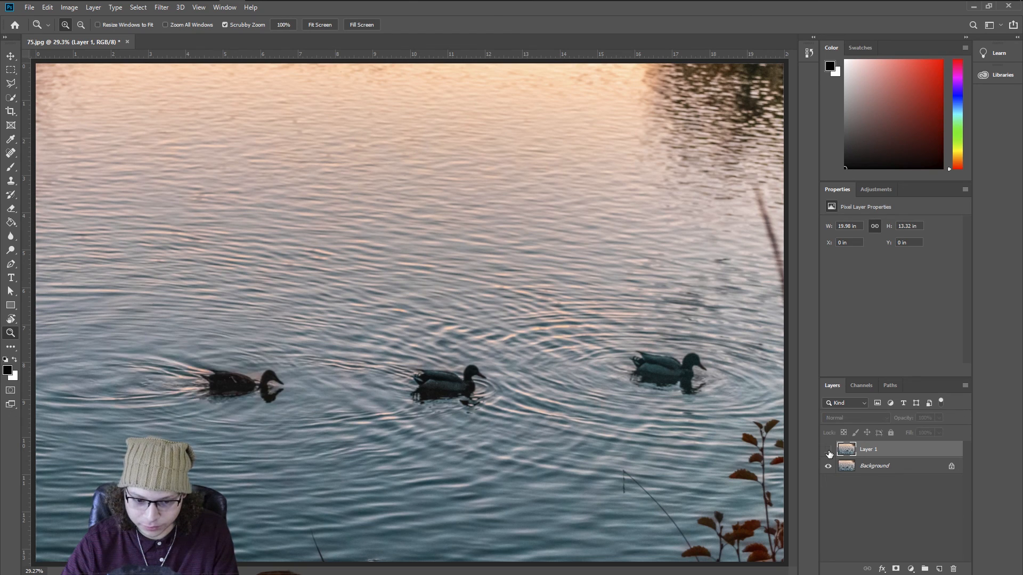
{"action": "left_click", "coordinate": [828, 454]}
Step: Clone ripples sampled from nearby water over the remaining smudges in the patch with the Clone Stamp tool
{"action": "left_click_drag", "start_coordinate": [176, 394], "coordinate": [409, 392]}
{"action": "key", "text": "space"}
{"action": "mouse_move", "coordinate": [410, 392]}
{"action": "left_mouse_down"}
{"action": "mouse_move", "coordinate": [420, 374]}
{"action": "mouse_move", "coordinate": [611, 324]}
{"action": "mouse_move", "coordinate": [584, 333]}
{"action": "left_mouse_up"}
{"action": "key", "text": "b"}
{"action": "key", "text": "s"}
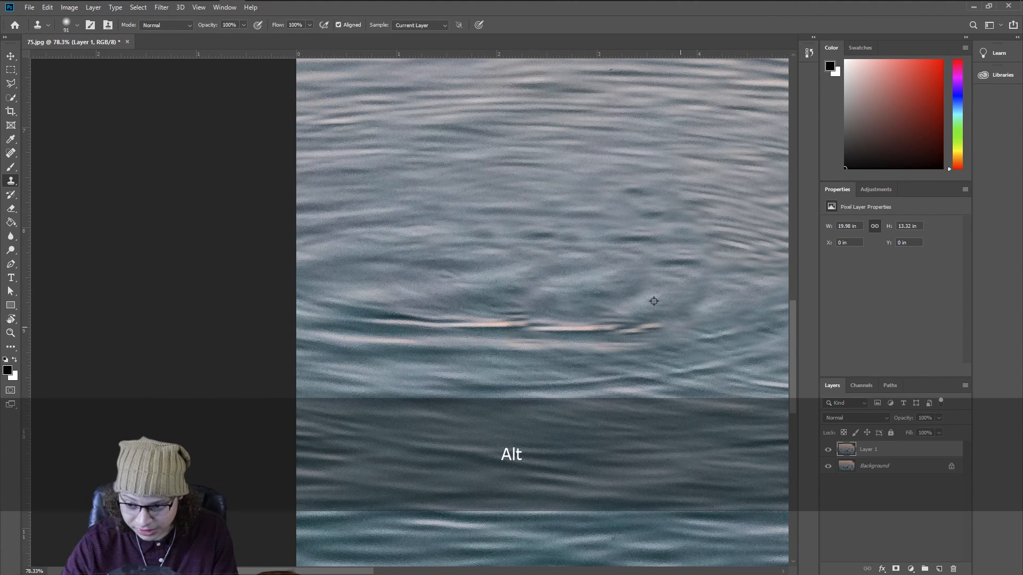
{"action": "left_click", "coordinate": [714, 312], "text": "alt"}
{"action": "left_click_drag", "start_coordinate": [663, 314], "coordinate": [572, 325]}
{"action": "left_click", "coordinate": [631, 343], "text": "alt"}
{"action": "mouse_move", "coordinate": [604, 335]}
{"action": "left_mouse_down"}
{"action": "mouse_move", "coordinate": [514, 321]}
{"action": "mouse_move", "coordinate": [632, 346]}
{"action": "left_mouse_up"}
{"action": "left_click", "coordinate": [567, 311], "text": "alt"}
{"action": "left_click", "coordinate": [458, 285], "text": "alt"}
{"action": "left_click", "coordinate": [631, 304], "text": "alt"}
{"action": "left_click", "coordinate": [430, 370], "text": "alt"}
{"action": "left_click_drag", "start_coordinate": [405, 349], "coordinate": [525, 349]}
{"action": "left_click", "coordinate": [328, 381], "text": "alt"}
{"action": "left_click_drag", "start_coordinate": [348, 331], "coordinate": [428, 343]}
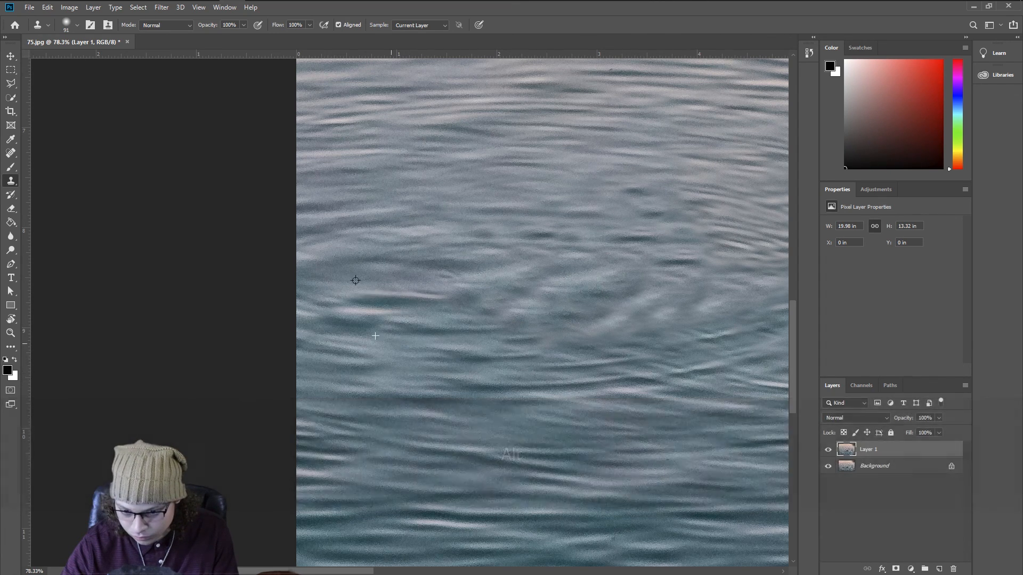
Step: Clone water sampled from above over the patch's left side with the Clone Stamp tool
{"action": "left_click", "coordinate": [331, 262], "text": "alt"}
{"action": "left_click_drag", "start_coordinate": [375, 301], "coordinate": [341, 299]}
{"action": "left_click", "coordinate": [331, 310], "text": "alt"}
{"action": "mouse_move", "coordinate": [375, 341]}
{"action": "left_mouse_down"}
{"action": "mouse_move", "coordinate": [441, 325]}
{"action": "mouse_move", "coordinate": [492, 340]}
{"action": "left_mouse_up"}
{"action": "left_click", "coordinate": [424, 337], "text": "alt"}
Step: Fit the photo on screen, undo the last three clone strokes and redo one of them
{"action": "key", "text": "z"}
{"action": "right_click", "coordinate": [593, 310]}
{"action": "left_click", "coordinate": [603, 315]}
{"action": "key", "text": "ctrl+z"}
{"action": "key", "text": "ctrl+z"}
{"action": "key", "text": "ctrl+z"}
{"action": "key", "text": "ctrl+z"}
{"action": "key", "text": "ctrl+z"}
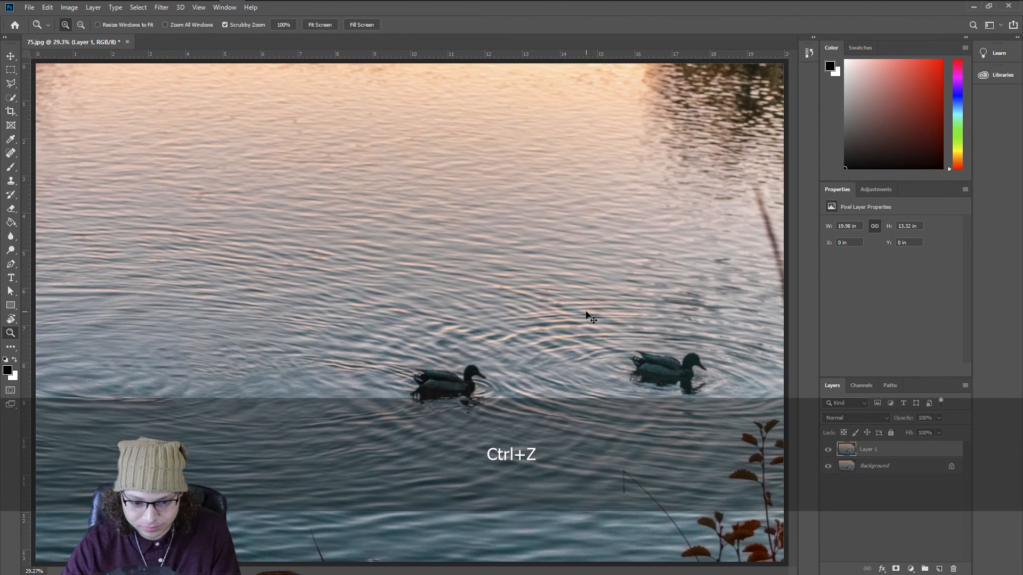
{"action": "key", "text": "ctrl+shift+z"}
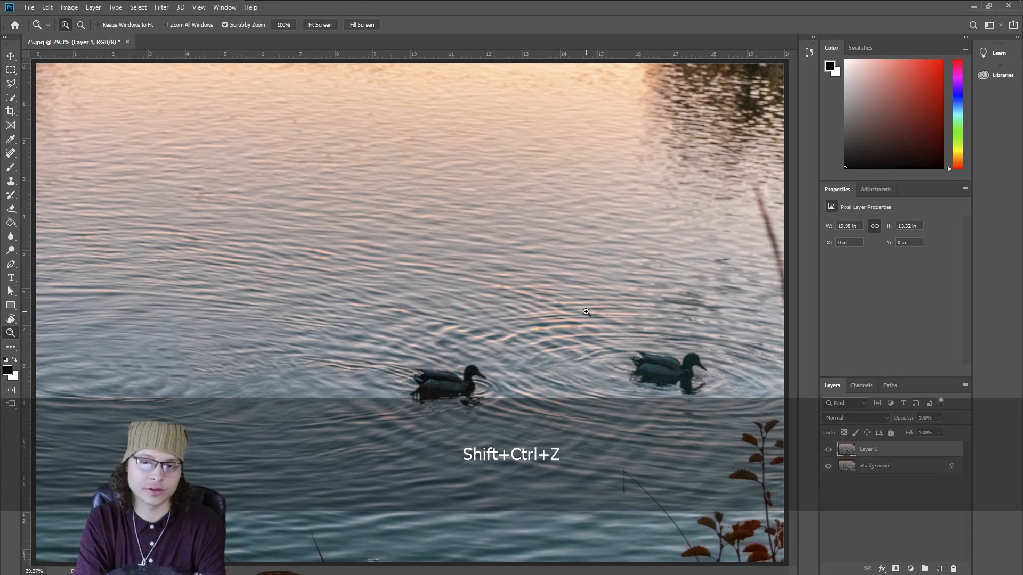